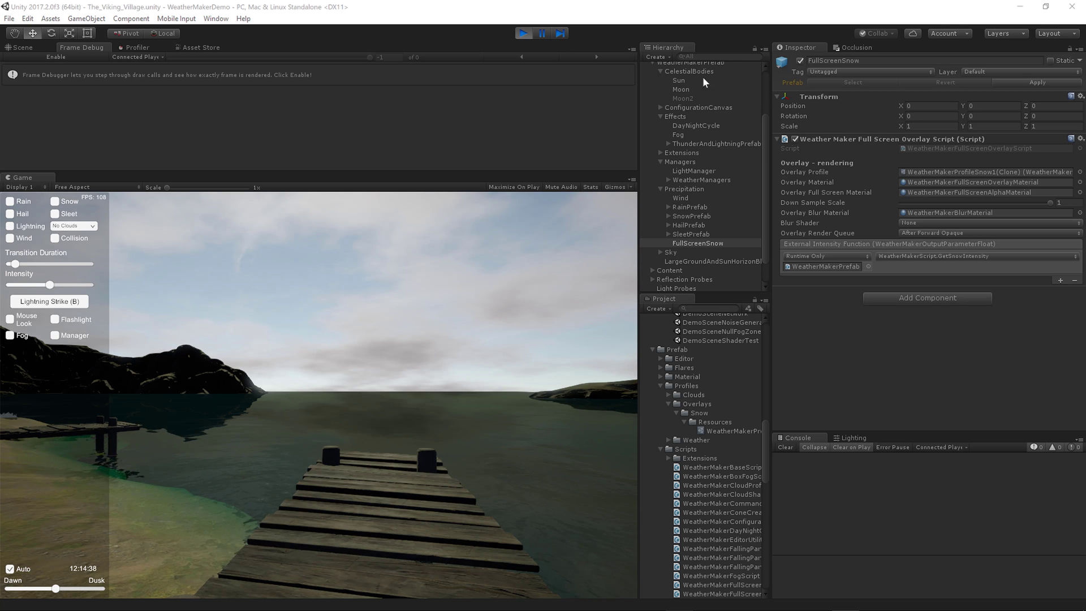
# - Collapse the CelestialBodies, Effects and Managers groups of WeatherMakerPrefab and open the overlay profile assigned to FullScreenSnow
pyautogui.scroll(3, 685, 125)
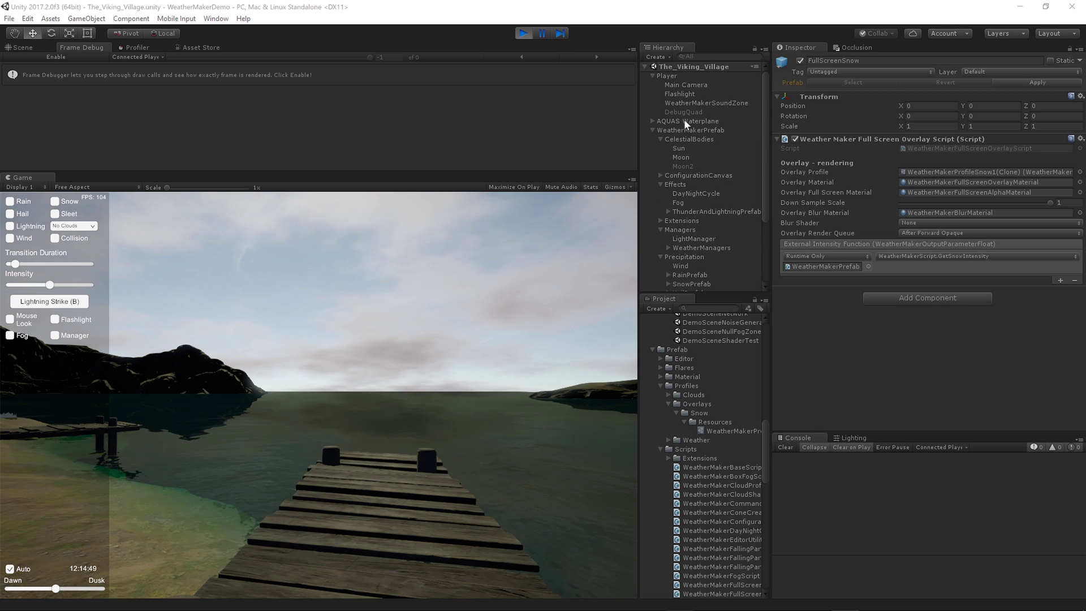
pyautogui.click(660, 139)
pyautogui.click(660, 157)
pyautogui.click(661, 176)
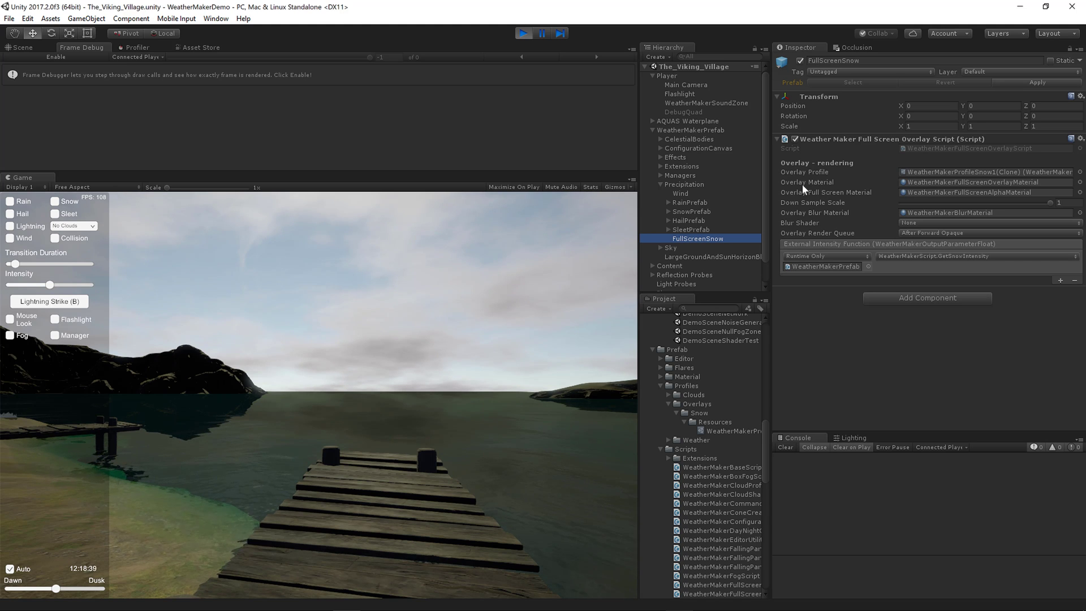
pyautogui.doubleClick(962, 171)
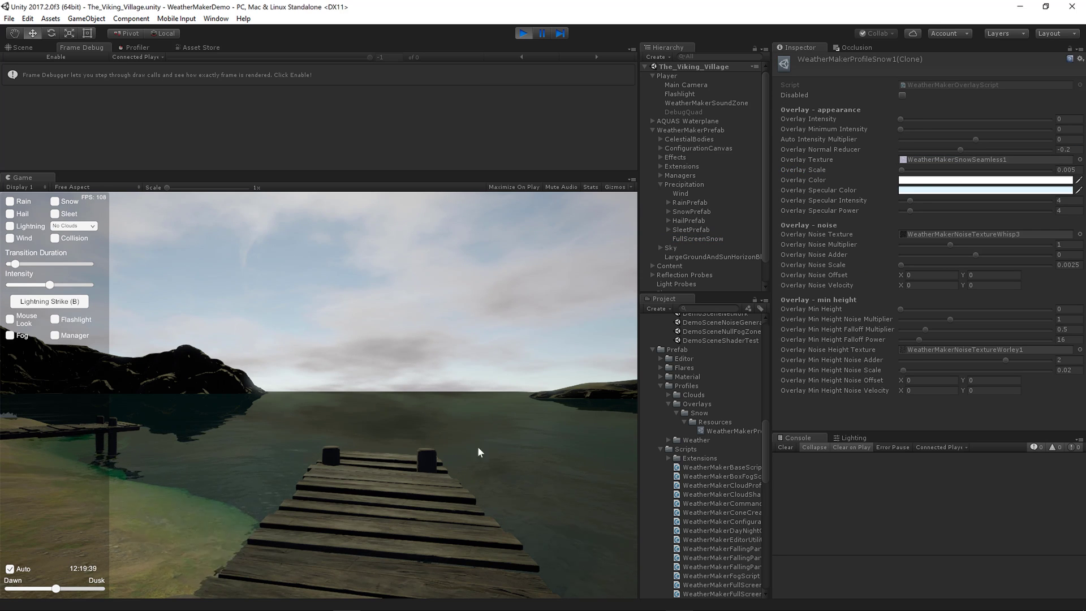
# - Try out the Overlay Intensity on the village, return it to 0, and set the Overlay Minimum Intensity to 0.14
pyautogui.moveTo(476, 449); pyautogui.dragTo(436, 451, button='right')
pyautogui.press('w')
pyautogui.moveTo(901, 118); pyautogui.dragTo(441, 67)
pyautogui.moveTo(901, 129)
pyautogui.mouseDown()
pyautogui.moveTo(932, 129)
pyautogui.moveTo(920, 118)
pyautogui.moveTo(1061, 117)
pyautogui.moveTo(890, 117)
pyautogui.mouseUp()
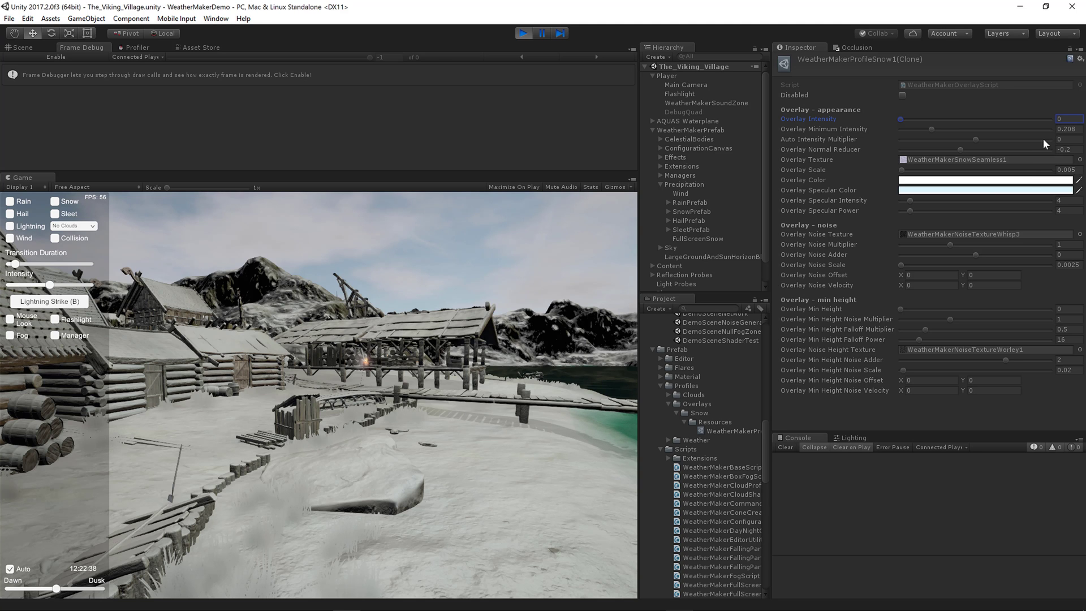
pyautogui.moveTo(933, 130); pyautogui.dragTo(920, 136)
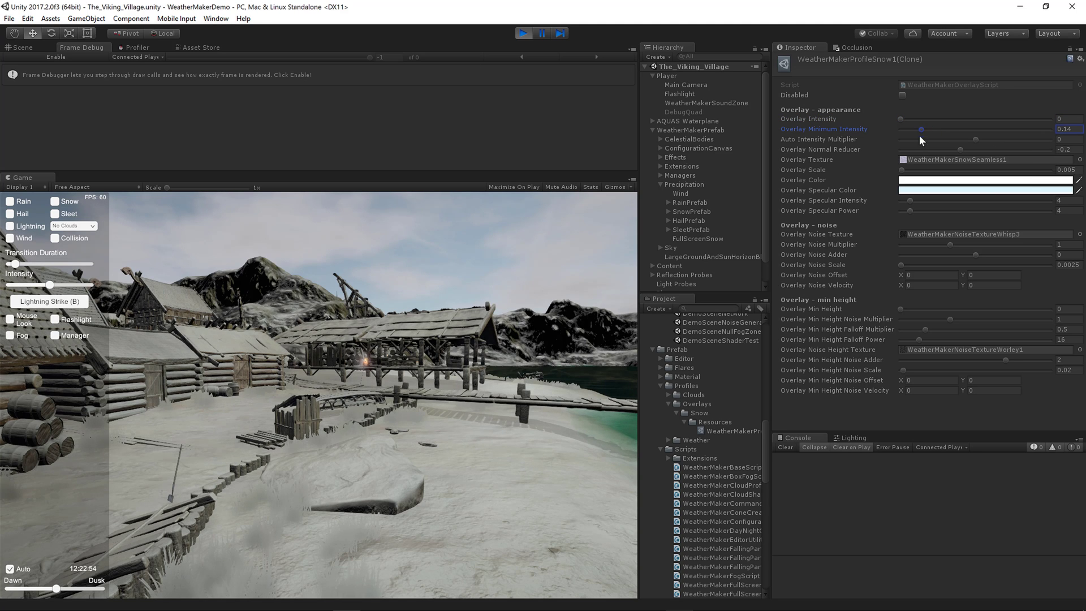
# - Set the Auto Intensity Multiplier to 0.05 and turn on snowfall in the running demo
pyautogui.click(1061, 140)
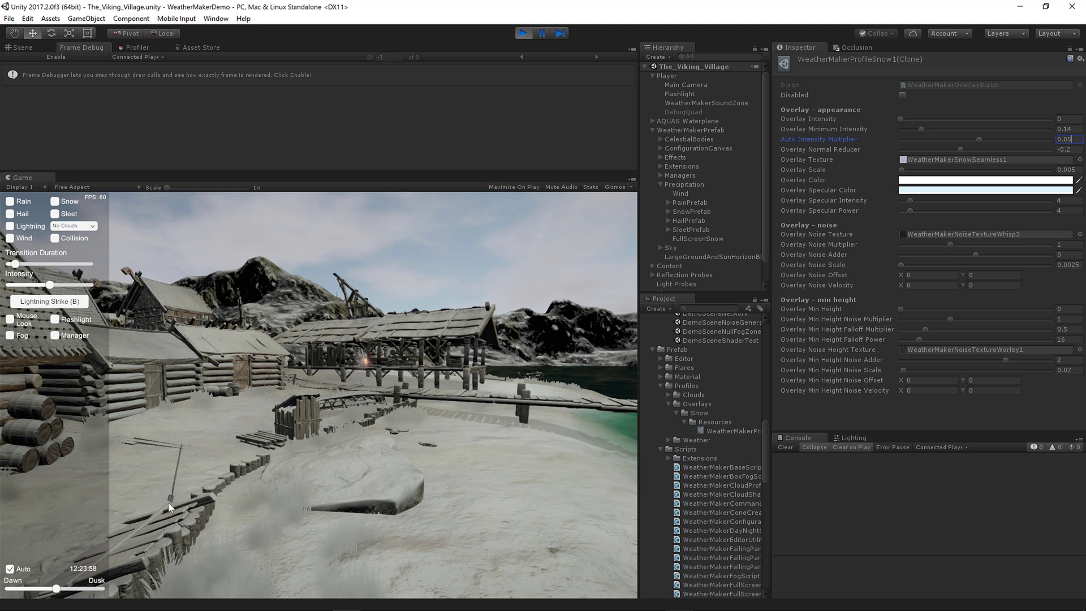
pyautogui.click(55, 202)
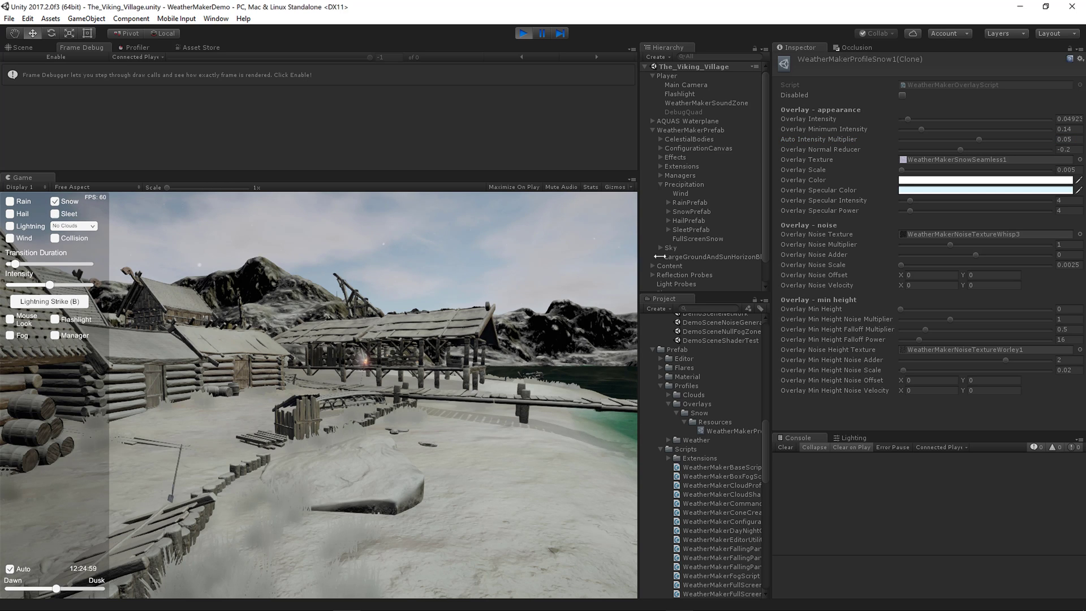
pyautogui.press('m')
pyautogui.press('m')
# - Raise the Auto Intensity Multiplier to 0.25 to make the snow build up faster
pyautogui.click(1066, 139)
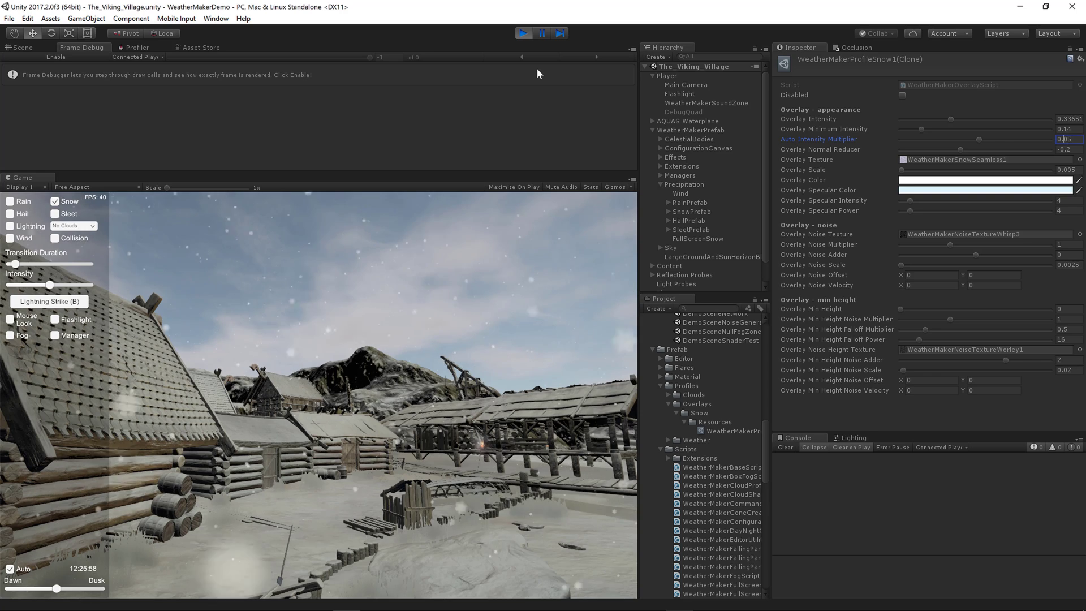
pyautogui.press('Left')
pyautogui.press('BackSpace')
pyautogui.write('2')
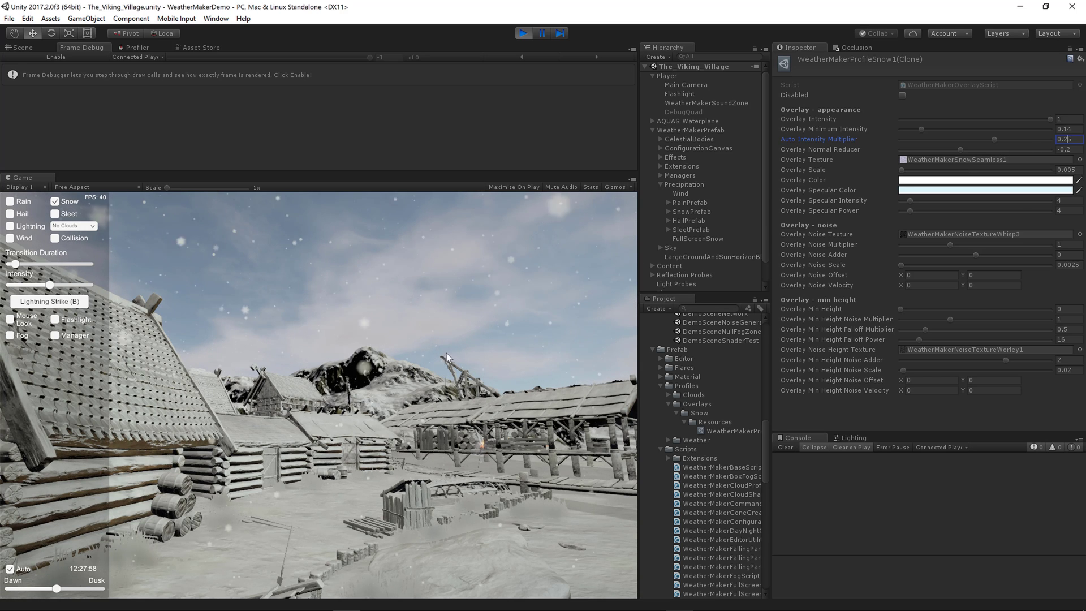
# - Turn off snowfall in the demo and set the Auto Intensity Multiplier to -0.25
pyautogui.click(55, 200)
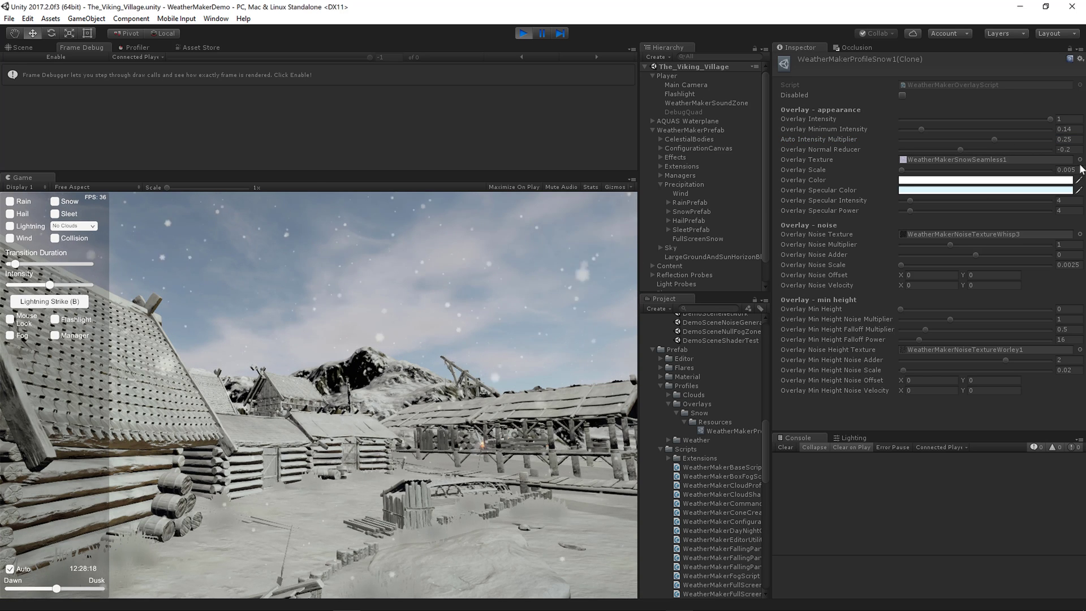
pyautogui.click(1074, 139)
pyautogui.write('-0.25')
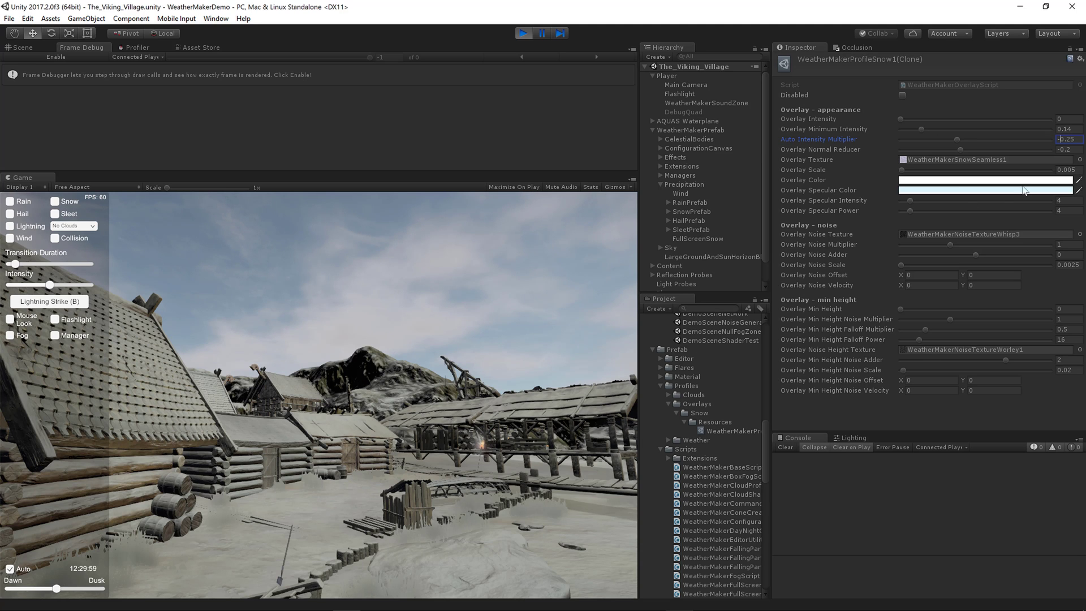
# - Set the Overlay Minimum Intensity and Auto Intensity Multiplier to 0, and raise the Overlay Intensity to 0.642
pyautogui.moveTo(923, 129); pyautogui.dragTo(854, 121)
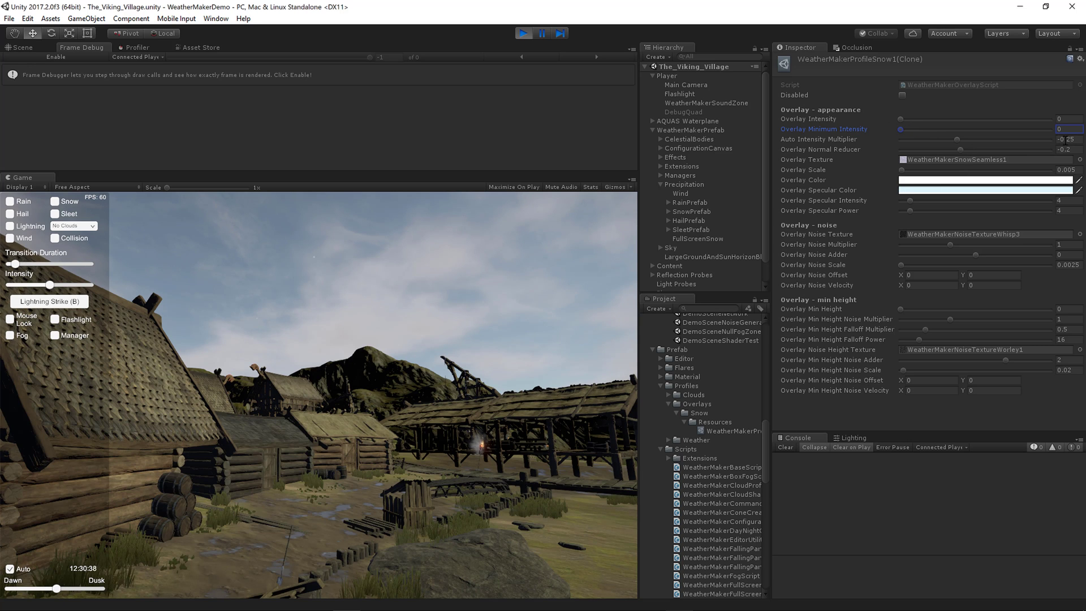
pyautogui.press('Tab')
pyautogui.write('0')
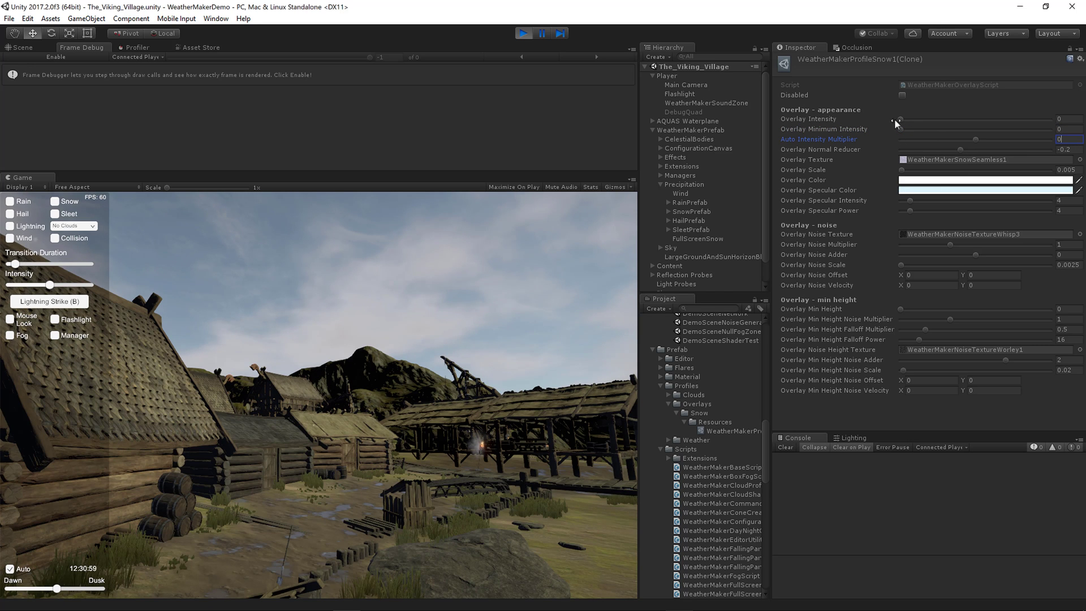
pyautogui.moveTo(902, 118); pyautogui.dragTo(997, 125)
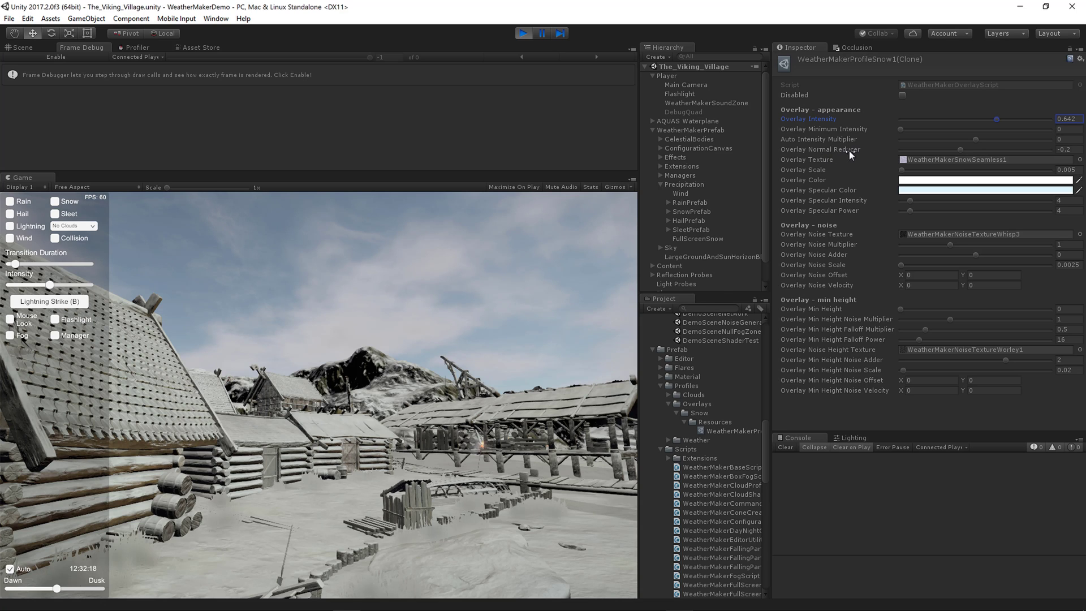
# - Try the Overlay Normal Reducer at -1 on the log houses, and raise it to 0.458
pyautogui.moveTo(547, 408); pyautogui.dragTo(535, 408, button='right')
pyautogui.press('w')
pyautogui.moveTo(961, 152); pyautogui.dragTo(860, 152)
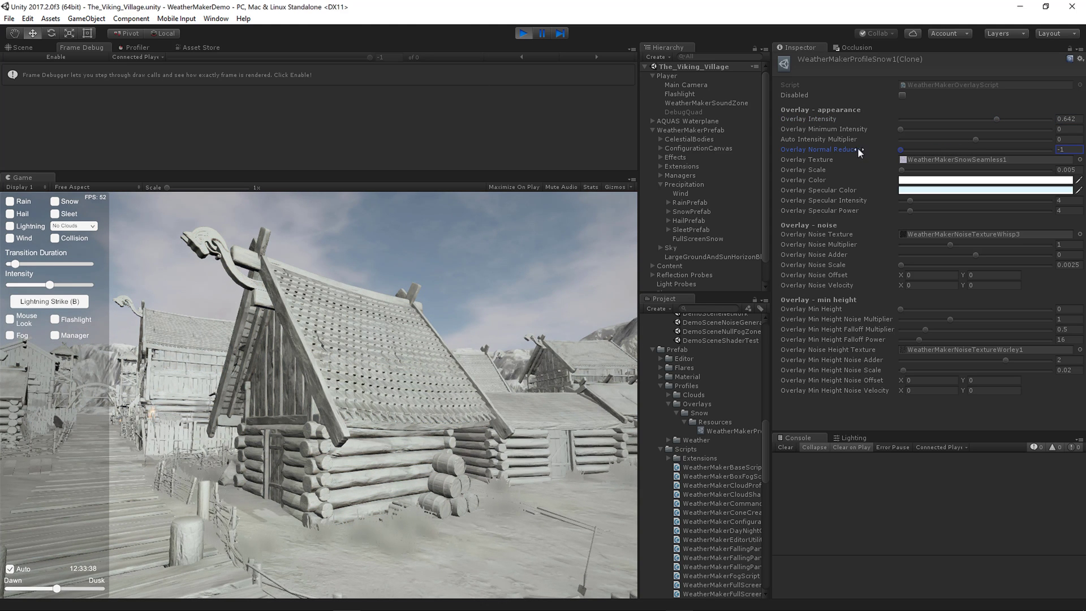
pyautogui.moveTo(534, 364)
pyautogui.mouseDown(button='right')
pyautogui.moveTo(559, 365)
pyautogui.moveTo(494, 368)
pyautogui.moveTo(543, 366)
pyautogui.moveTo(533, 367)
pyautogui.mouseUp(button='right')
pyautogui.moveTo(905, 151); pyautogui.dragTo(1010, 145)
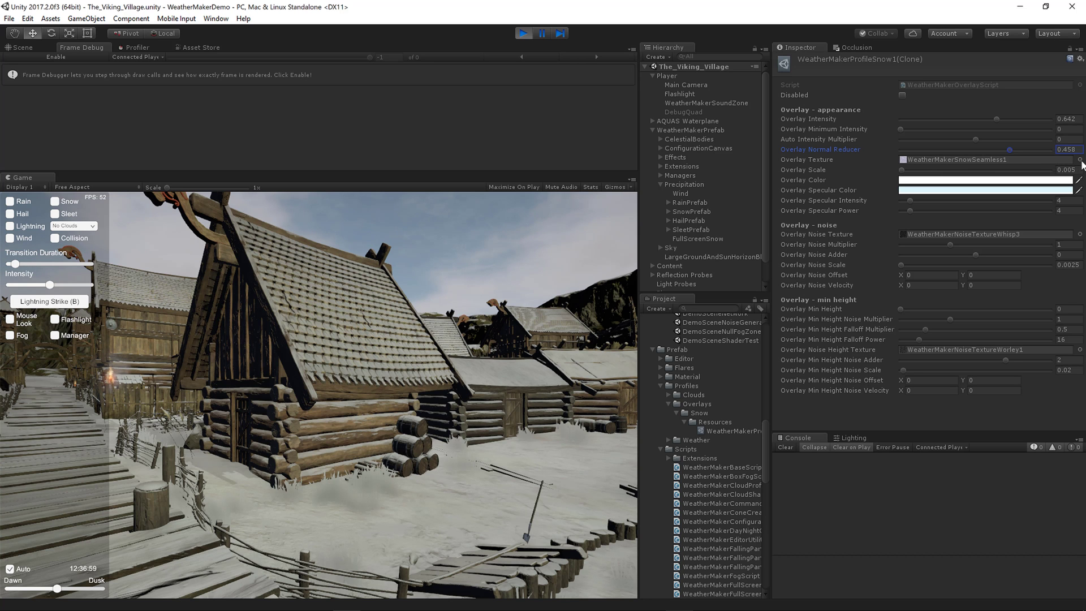
# - Disable the automatic time of day and set the demo's time to 13:39:44
pyautogui.moveTo(563, 342); pyautogui.dragTo(532, 406, button='right')
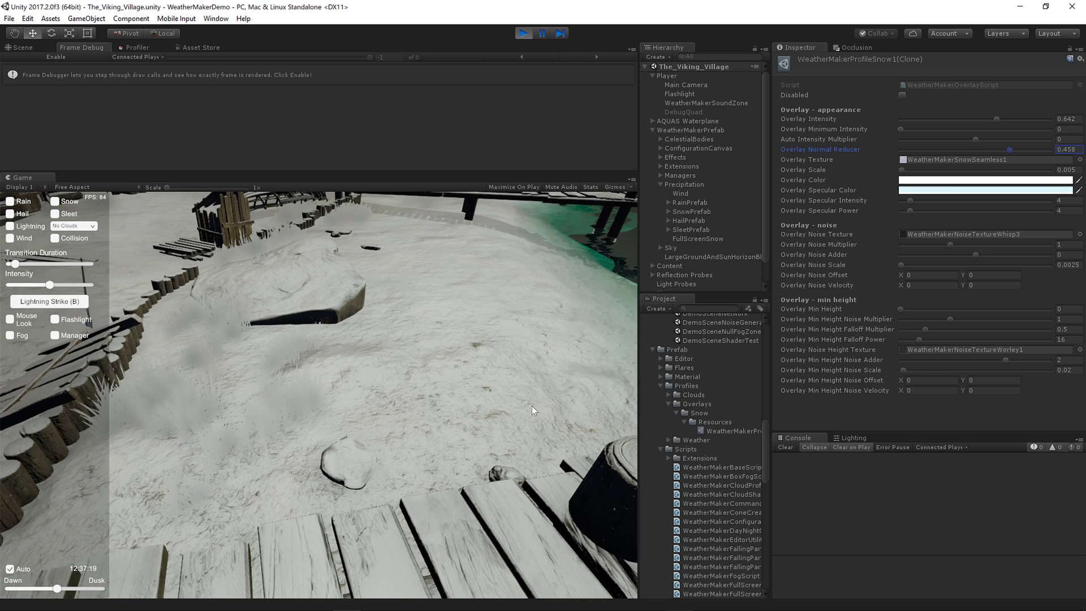
pyautogui.click(10, 569)
pyautogui.moveTo(57, 589); pyautogui.dragTo(61, 590)
# - Try WeatherMakerSoftCircleMaskSofter, wood_tiled_02_o and WeatherMakerSnowflakeSpriteSheetBlur as the Overlay Texture
pyautogui.click(1080, 159)
pyautogui.click(646, 236)
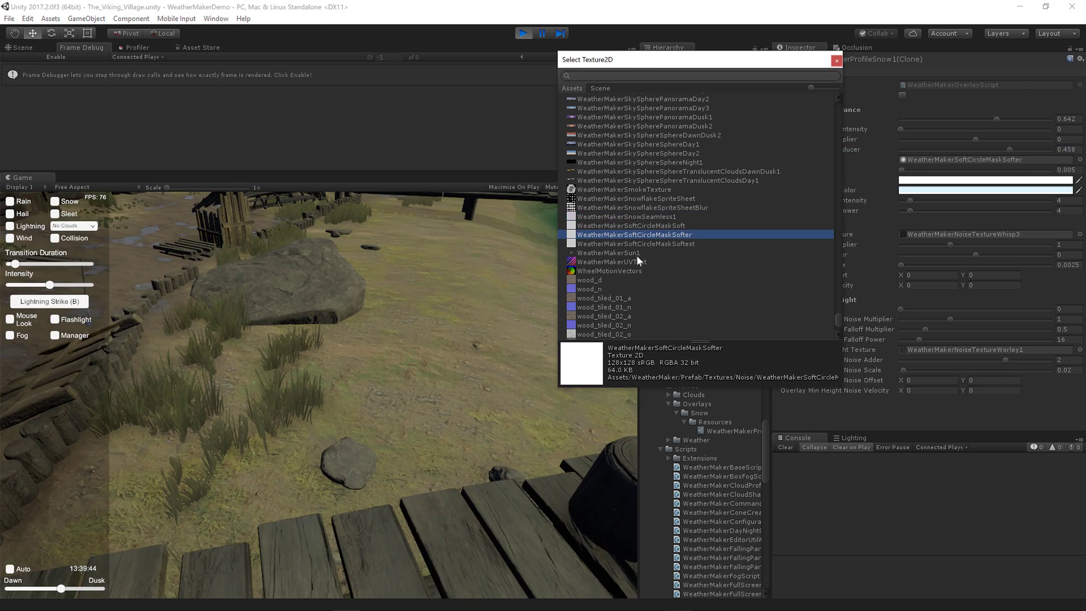
pyautogui.click(631, 262)
pyautogui.click(624, 304)
pyautogui.click(611, 333)
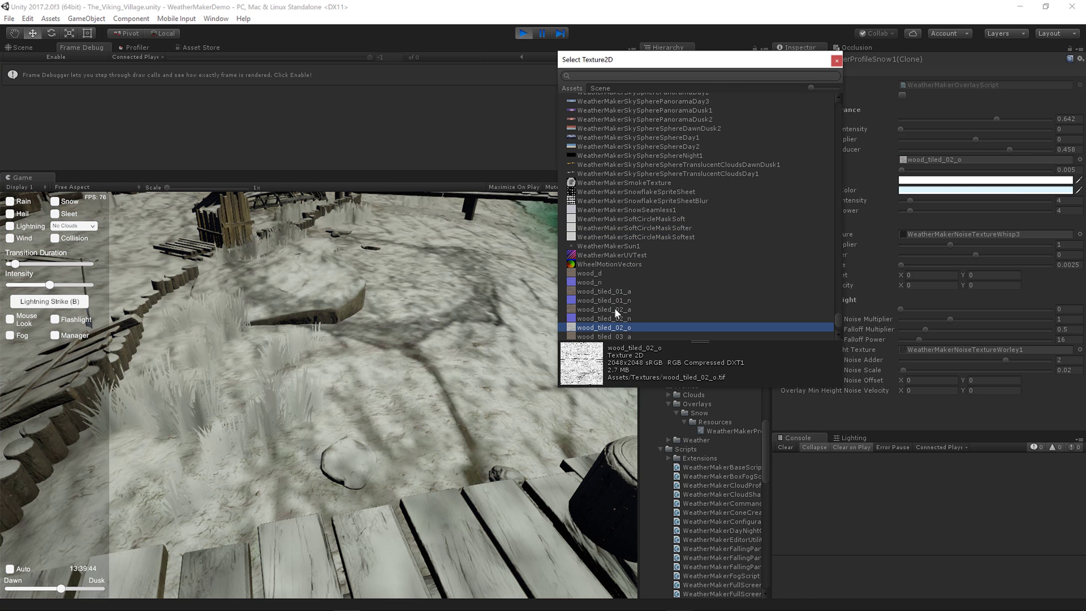
pyautogui.click(655, 202)
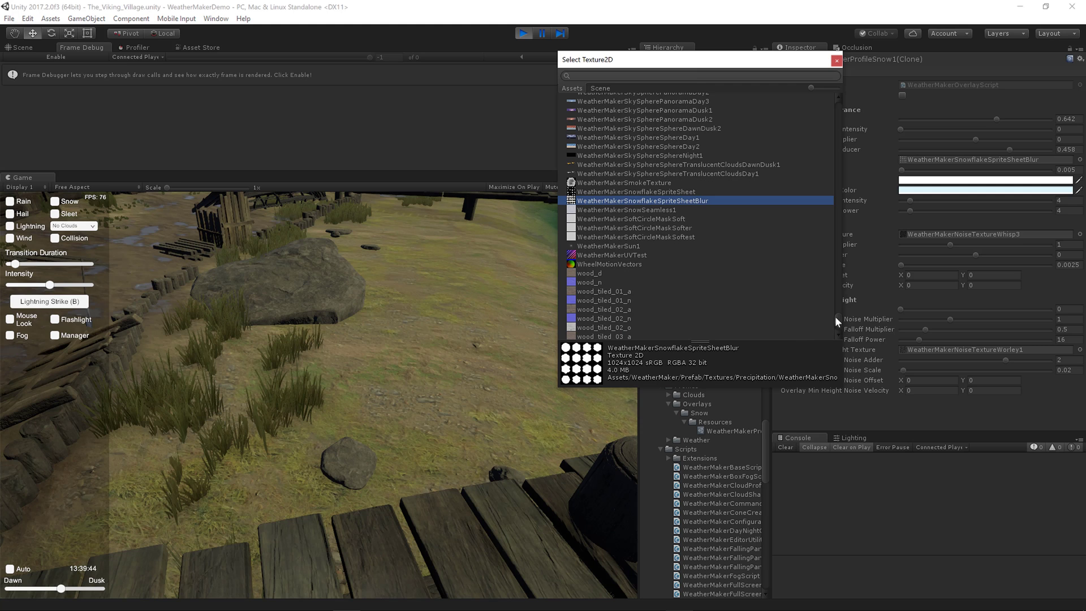
# - Try the Cliffs, Cap_01_Normal, Cap_01 and CliffTest_DiffAO textures as the Overlay Texture
pyautogui.moveTo(836, 317); pyautogui.dragTo(839, 240)
pyautogui.click(591, 217)
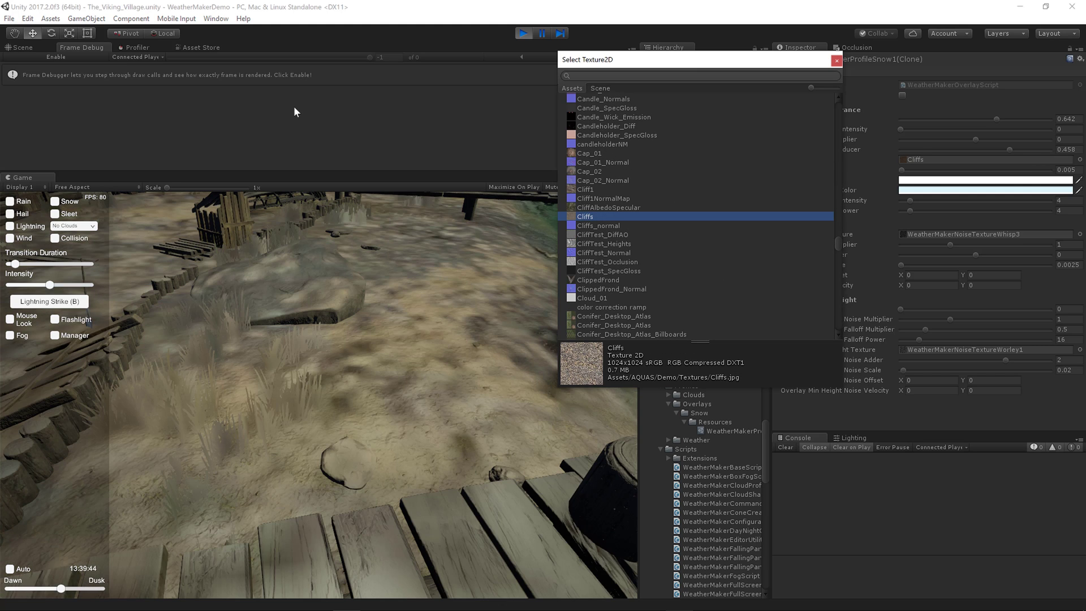
pyautogui.click(591, 191)
pyautogui.click(591, 198)
pyautogui.click(603, 163)
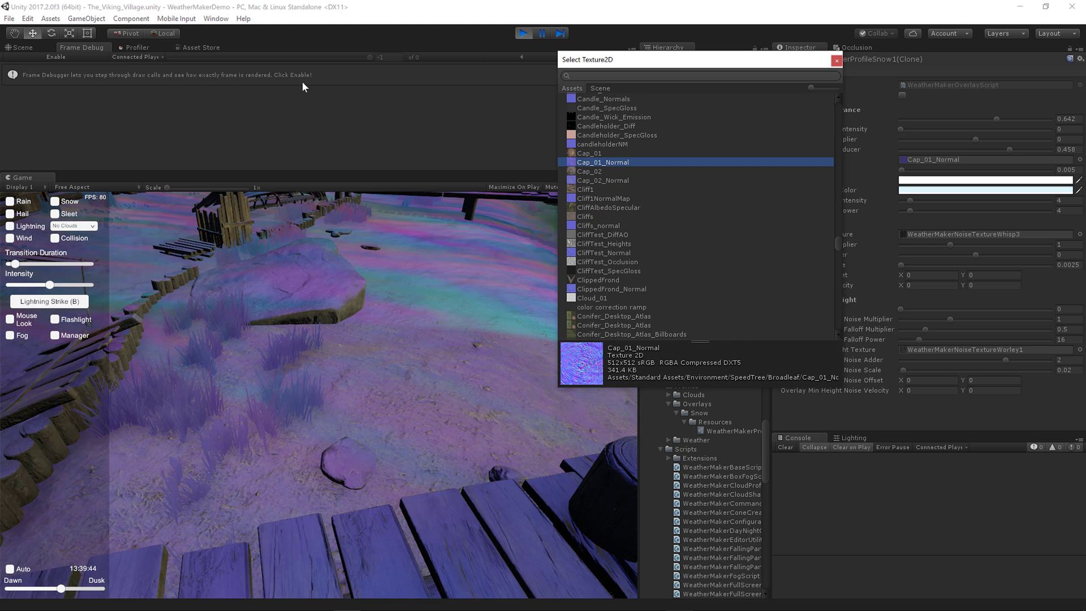
pyautogui.press('Up')
pyautogui.press('Up')
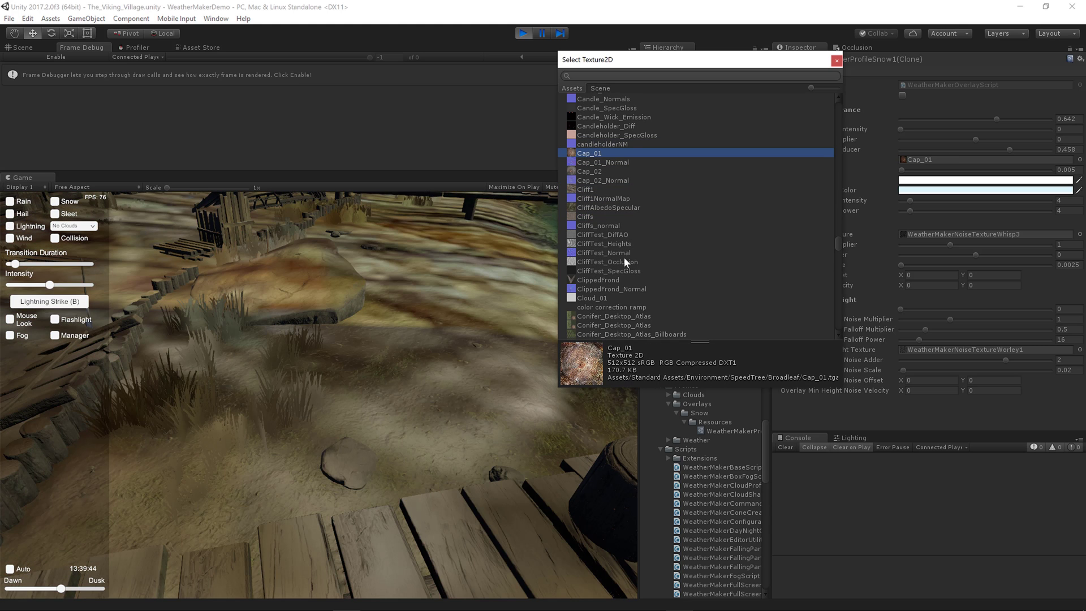
pyautogui.click(623, 252)
pyautogui.click(622, 235)
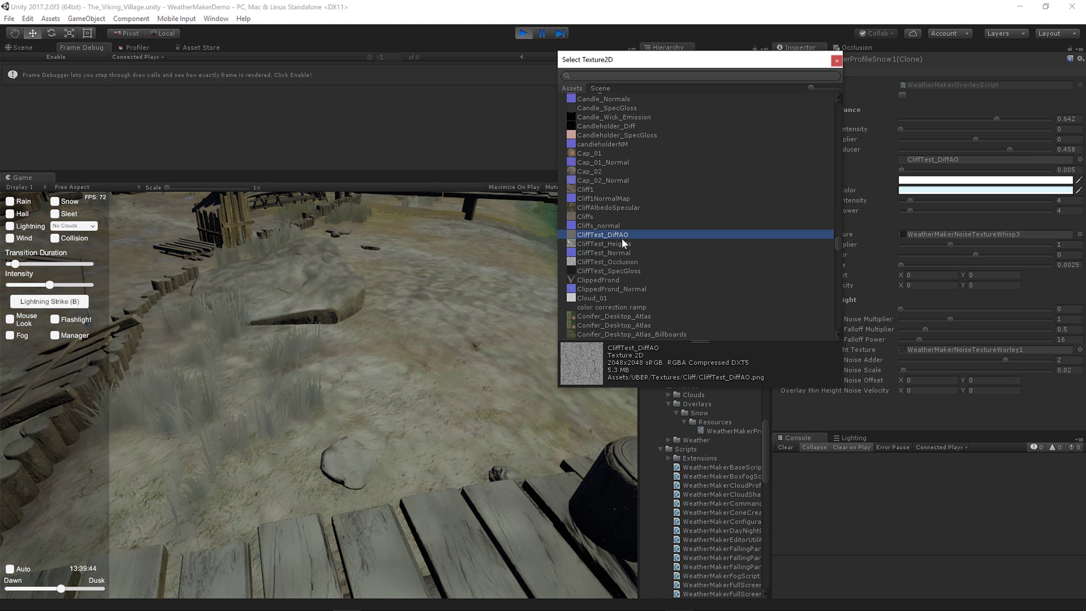
# - Search the textures for "snow" and assign WeatherMakerSnowSeamless1 as the Overlay Texture
pyautogui.click(642, 76)
pyautogui.write('snow')
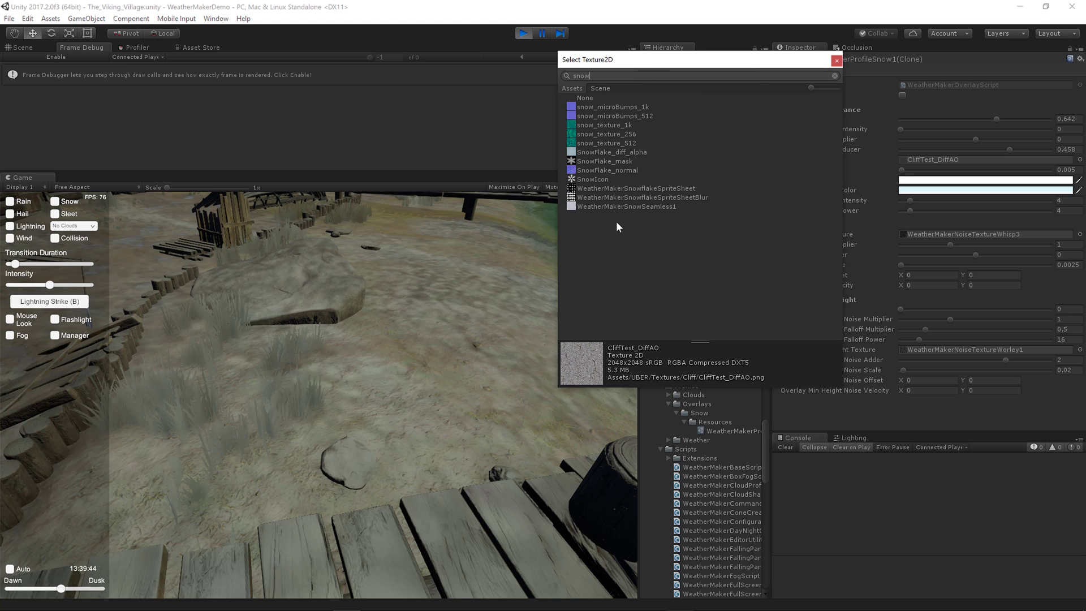
pyautogui.doubleClick(623, 206)
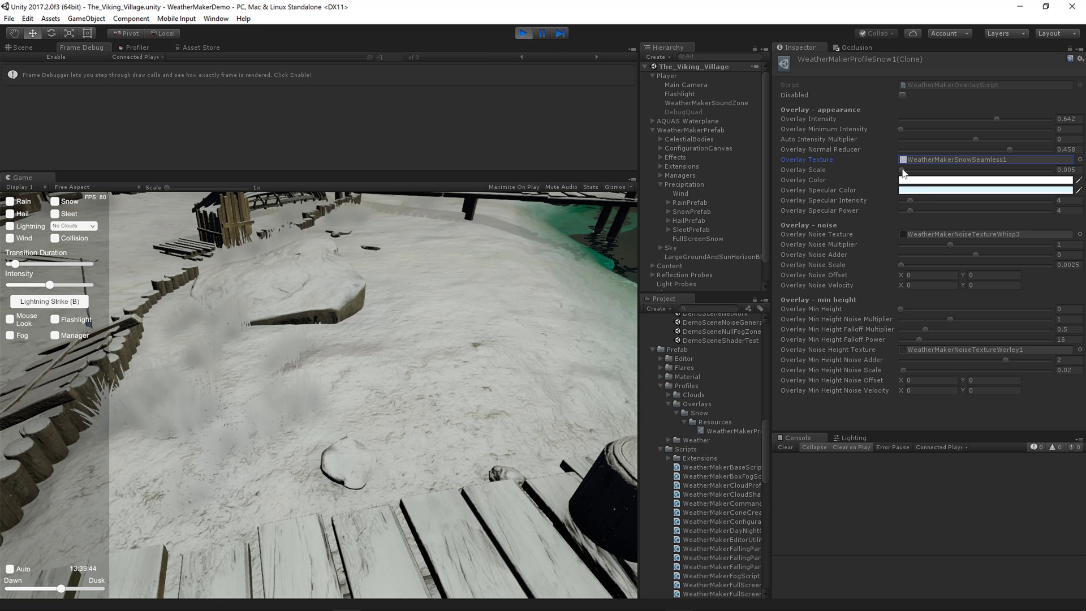
# - Try a larger Overlay Scale and a different Overlay Color, restoring the 0.005 scale and white color
pyautogui.moveTo(903, 173); pyautogui.dragTo(1018, 172)
pyautogui.click(962, 181)
pyautogui.click(986, 373)
pyautogui.moveTo(986, 373); pyautogui.dragTo(898, 354)
pyautogui.click(1032, 316)
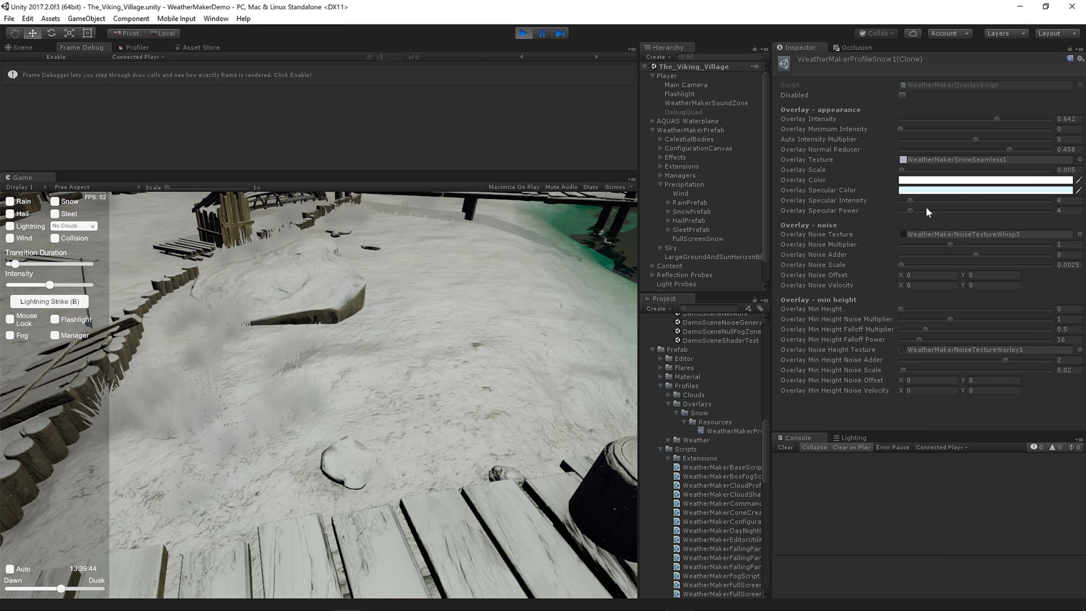
# - Try the saturated blue 00B5FFFF as the Overlay Specular Color and restore the original pale tint
pyautogui.click(936, 191)
pyautogui.moveTo(966, 405); pyautogui.dragTo(1028, 333)
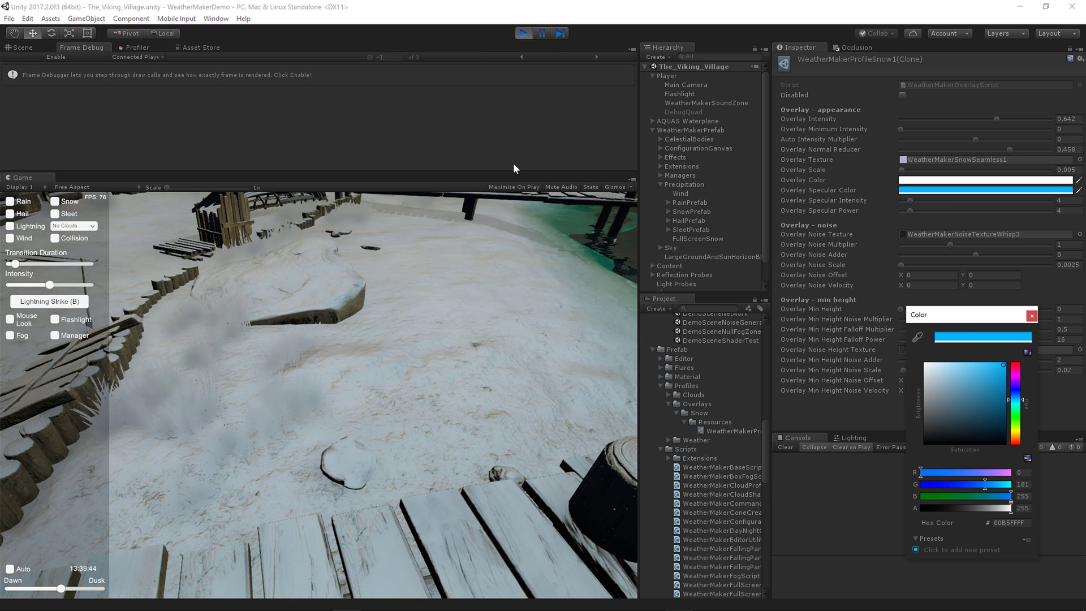
pyautogui.click(1028, 335)
pyautogui.click(1031, 317)
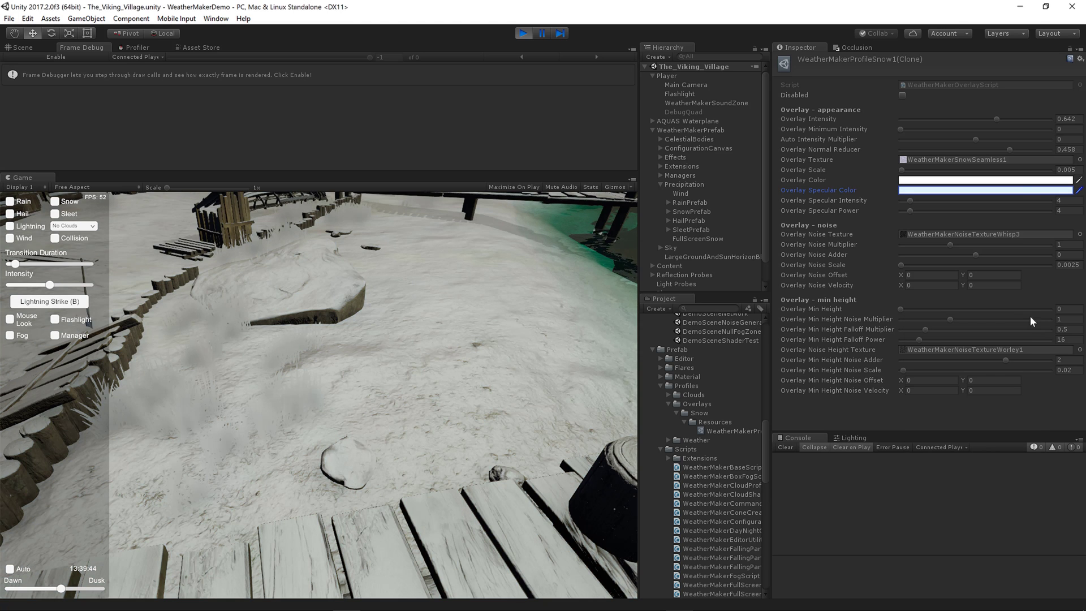
# - Set the Overlay Normal Reducer to -1 so snow covers all surfaces of the village
pyautogui.moveTo(546, 432); pyautogui.dragTo(495, 410, button='right')
pyautogui.press('w')
pyautogui.moveTo(1010, 149); pyautogui.dragTo(874, 150)
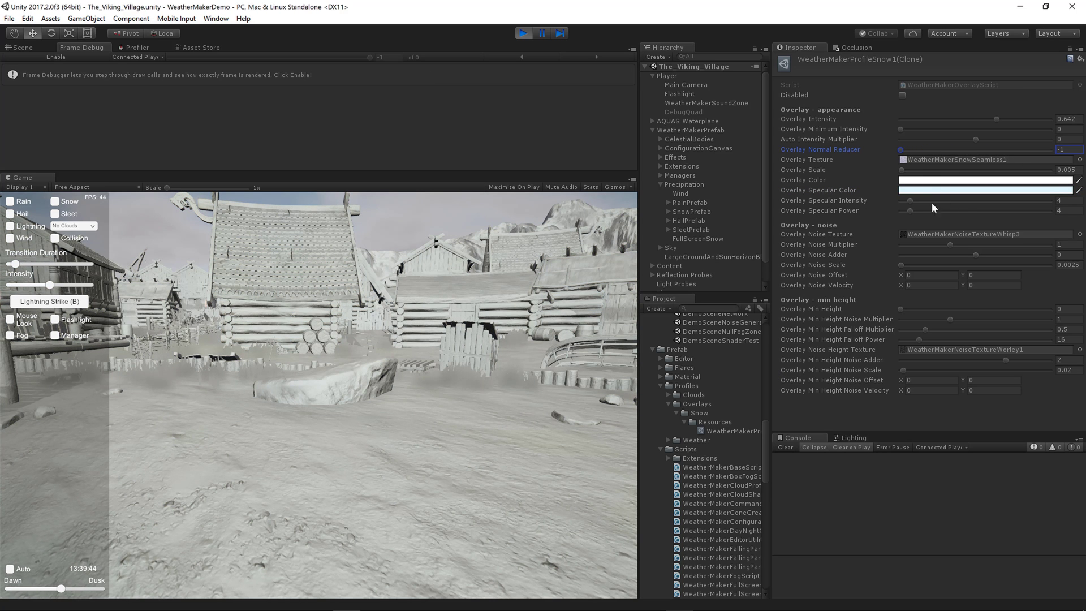
# - Raise the Overlay Specular Intensity to 64 and the Overlay Specular Power to 25
pyautogui.moveTo(910, 200); pyautogui.dragTo(1063, 207)
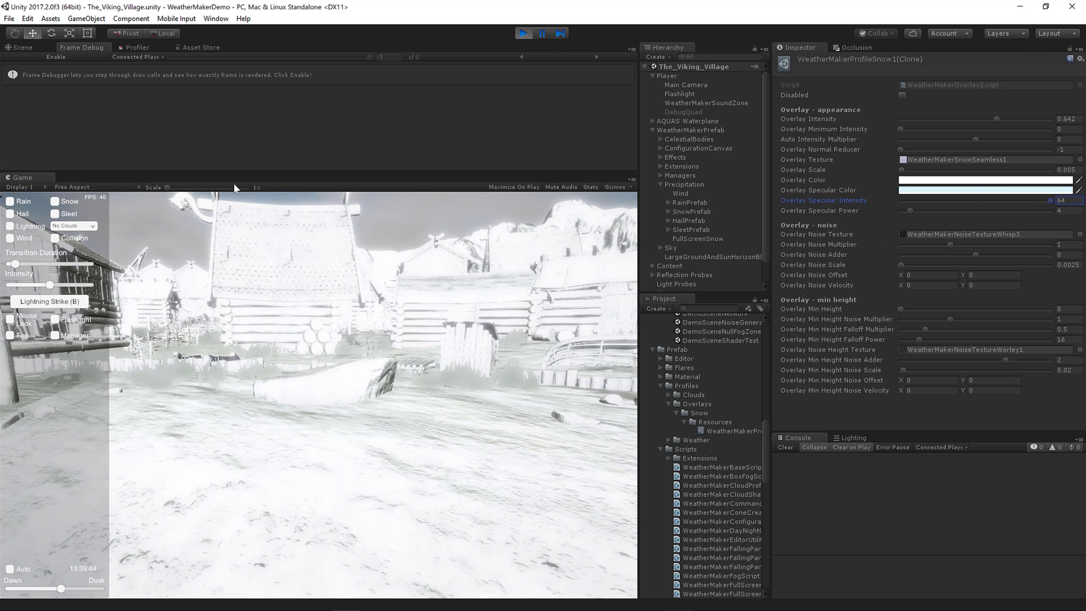
pyautogui.moveTo(418, 365); pyautogui.dragTo(492, 365, button='right')
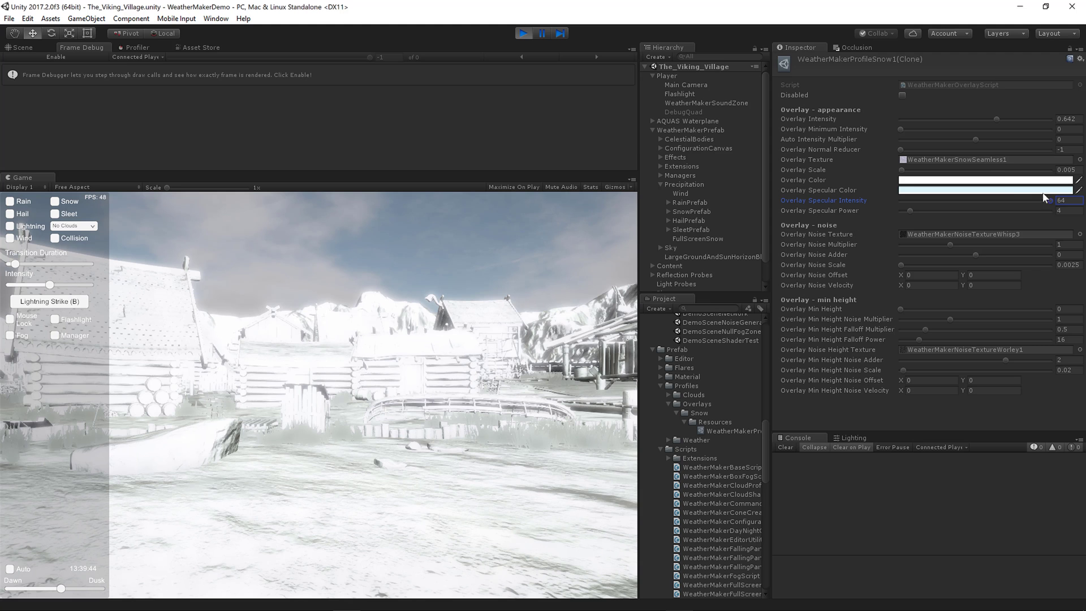
pyautogui.moveTo(918, 214); pyautogui.dragTo(1023, 207)
pyautogui.moveTo(936, 201); pyautogui.dragTo(1077, 204)
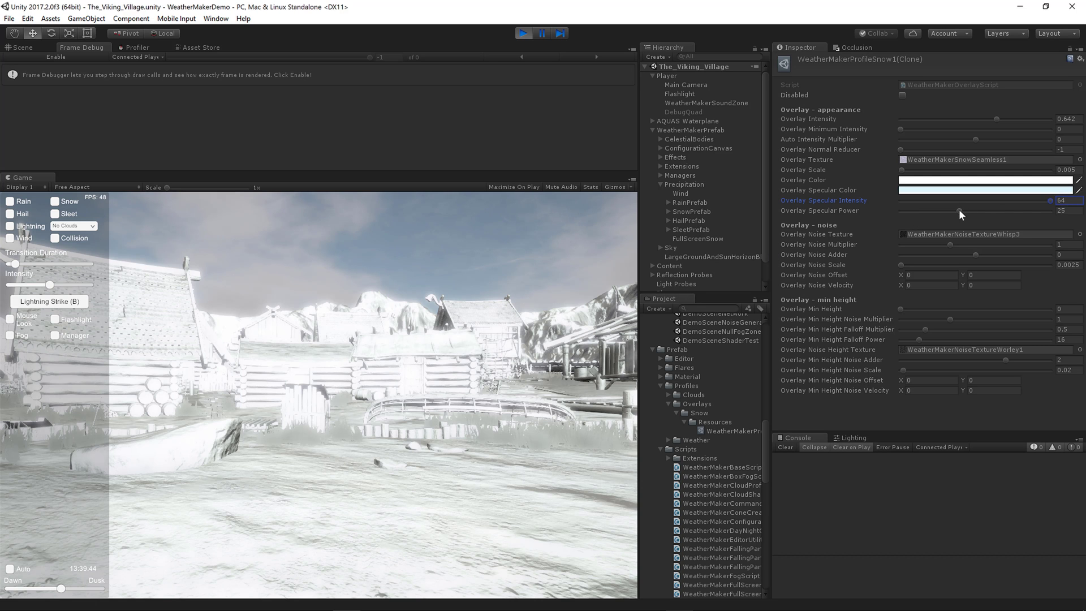
# - Try higher Overlay Specular Power values on the snow from above, and lower the power to 9.3
pyautogui.moveTo(960, 211); pyautogui.dragTo(1040, 213)
pyautogui.moveTo(405, 422); pyautogui.dragTo(406, 482, button='right')
pyautogui.press('s')
pyautogui.press('s')
pyautogui.press('s')
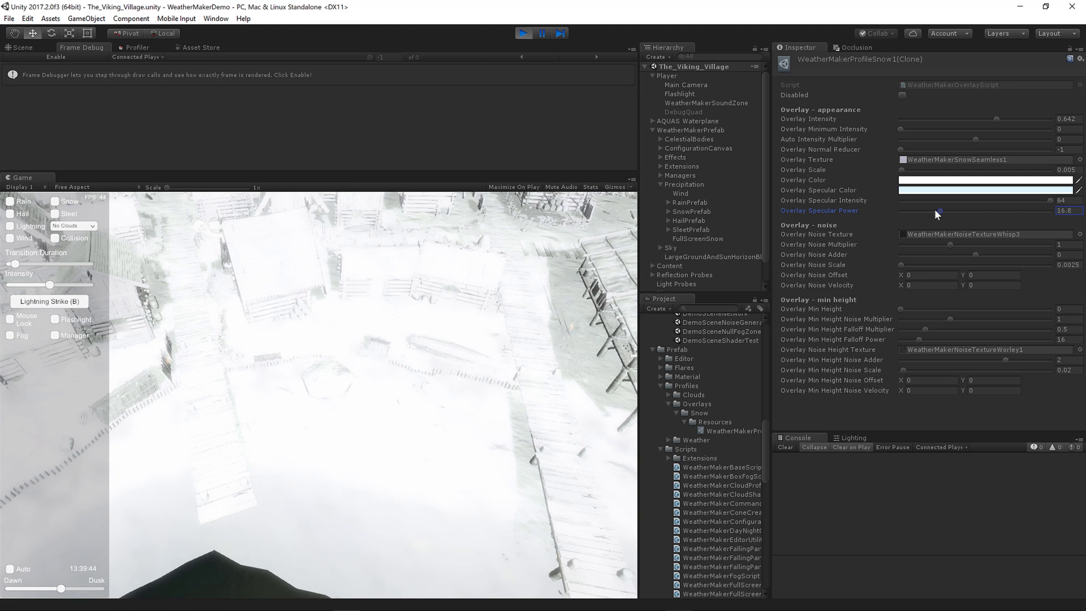
pyautogui.moveTo(931, 209)
pyautogui.mouseDown()
pyautogui.moveTo(901, 210)
pyautogui.moveTo(952, 212)
pyautogui.moveTo(900, 212)
pyautogui.moveTo(952, 212)
pyautogui.moveTo(926, 215)
pyautogui.mouseUp()
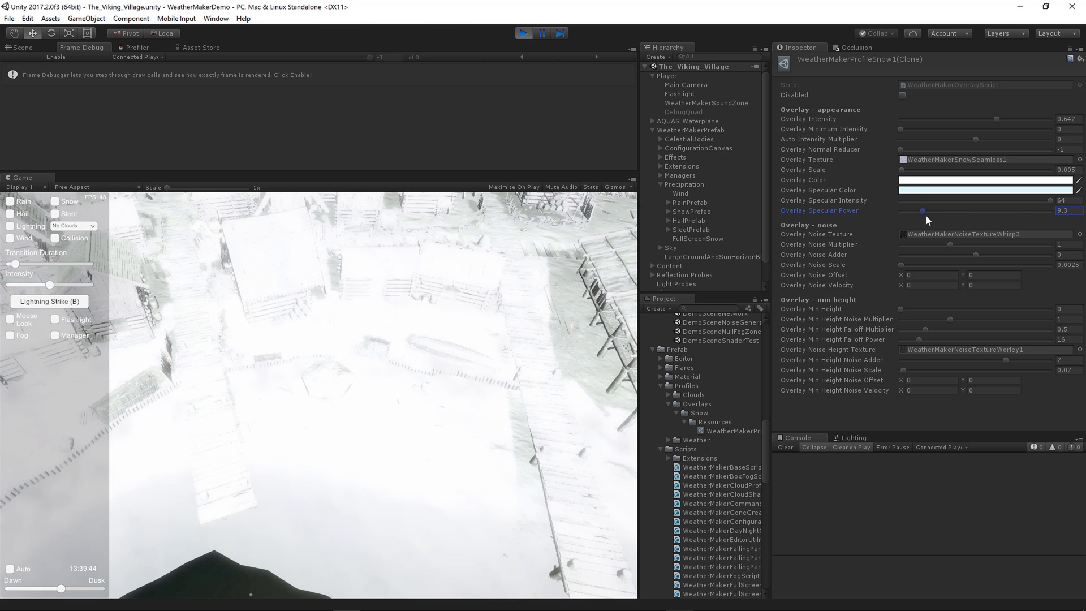
# - Disable the Post Processing Behaviour component on the Main Camera
pyautogui.click(703, 87)
pyautogui.scroll(-3, 892, 241)
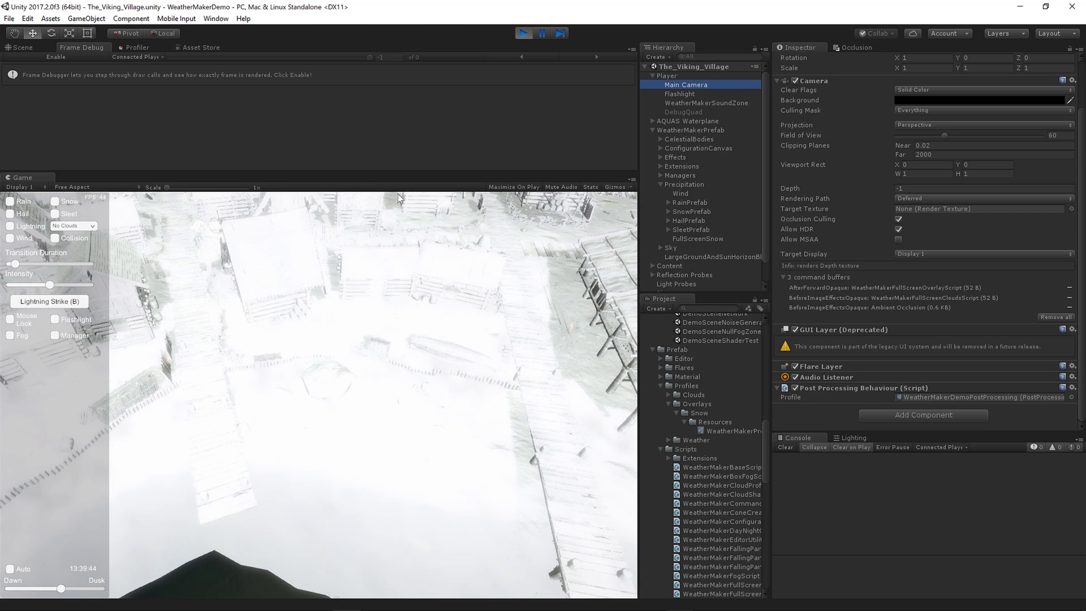
pyautogui.click(795, 389)
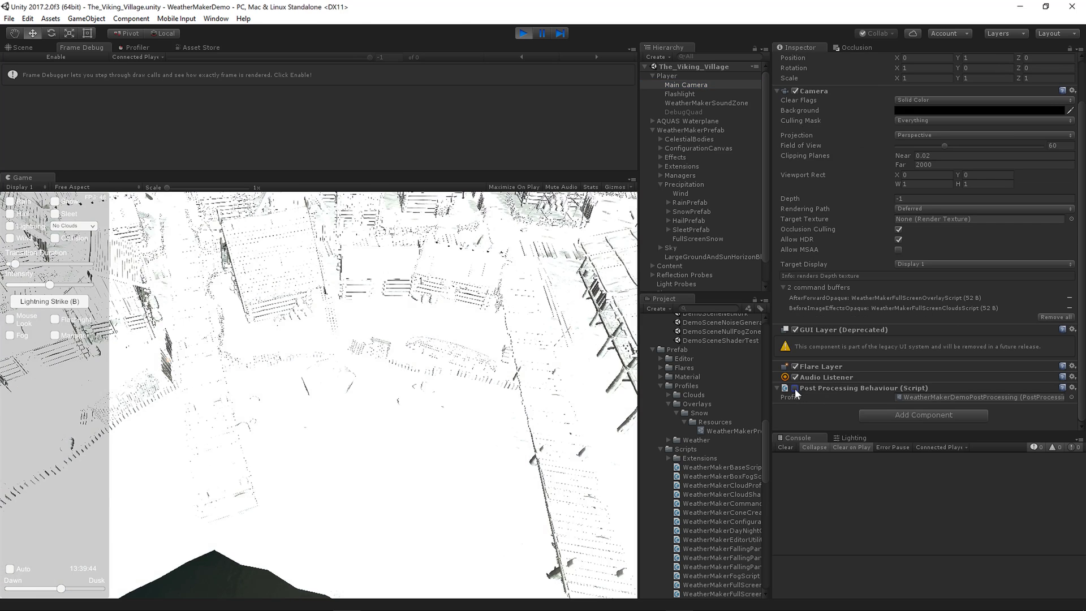
# - Reopen the FullScreenSnow overlay profile and set both the Overlay Specular Intensity and the Overlay Specular Power to 4
pyautogui.click(697, 239)
pyautogui.doubleClick(971, 172)
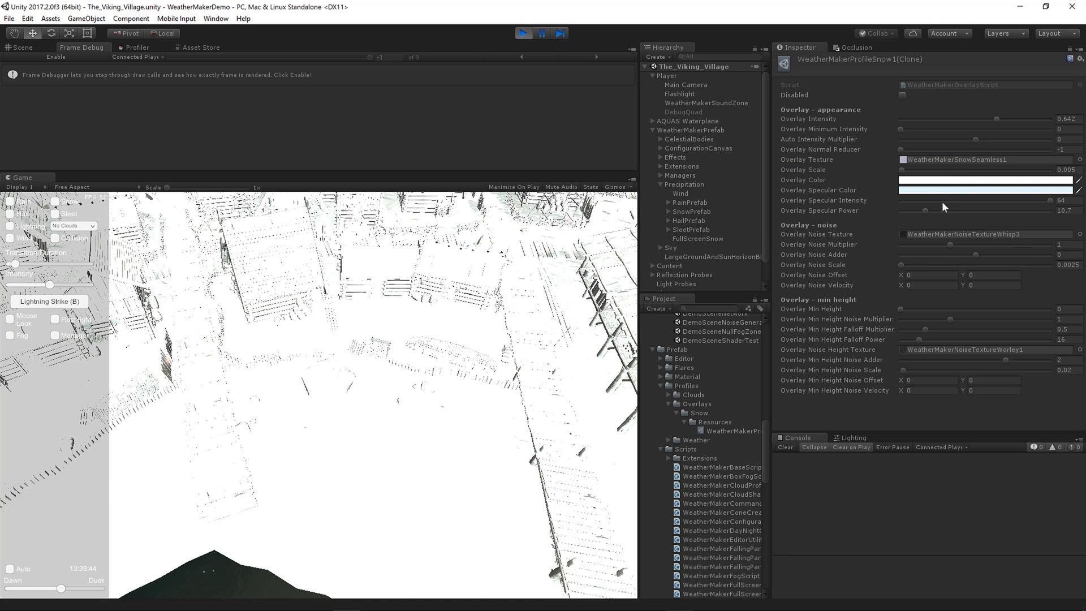
pyautogui.moveTo(1049, 202)
pyautogui.mouseDown()
pyautogui.moveTo(916, 200)
pyautogui.moveTo(1065, 215)
pyautogui.moveTo(1011, 205)
pyautogui.moveTo(902, 213)
pyautogui.moveTo(1064, 216)
pyautogui.mouseUp()
pyautogui.click(1065, 213)
pyautogui.write('10')
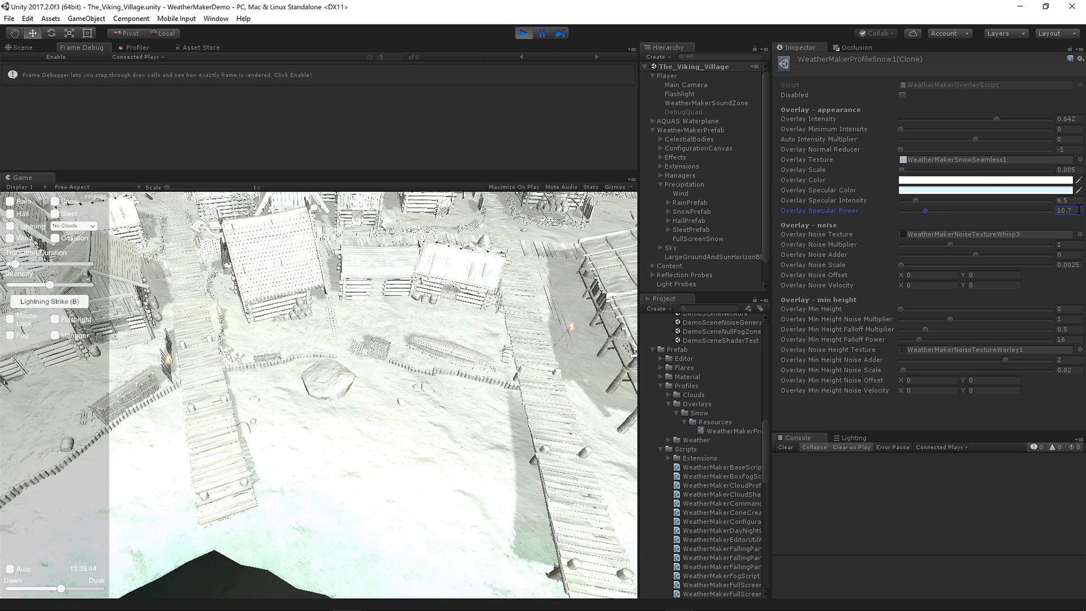
pyautogui.doubleClick(1065, 211)
pyautogui.write('4')
pyautogui.hotkey('shift', 'Tab')
pyautogui.write('4')
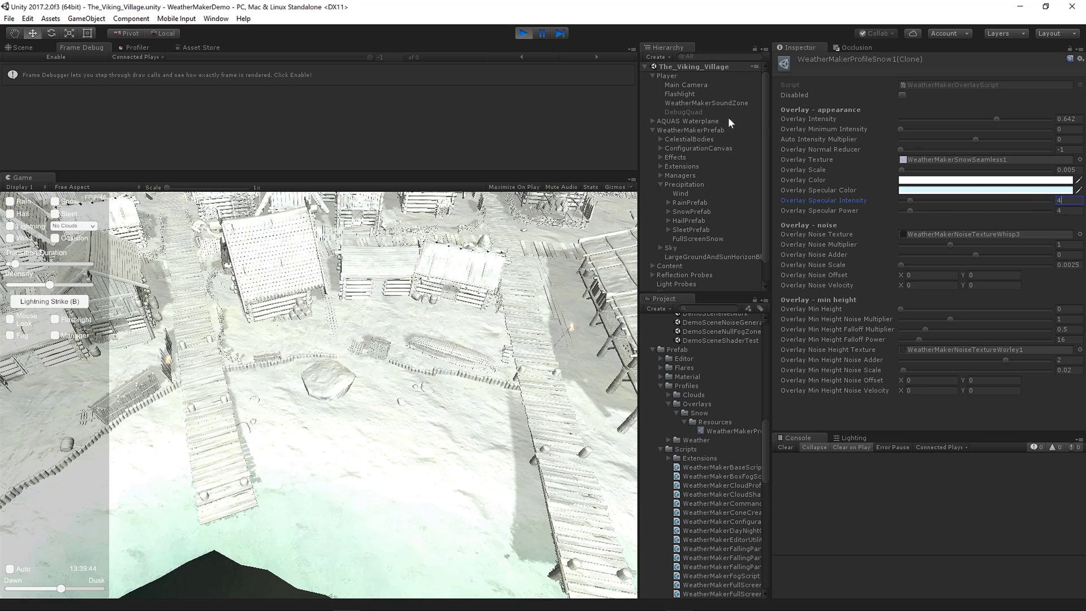
# - Re-enable the Post Processing Behaviour on the Main Camera and reopen the overlay profile of FullScreenSnow
pyautogui.click(695, 86)
pyautogui.scroll(-2, 834, 323)
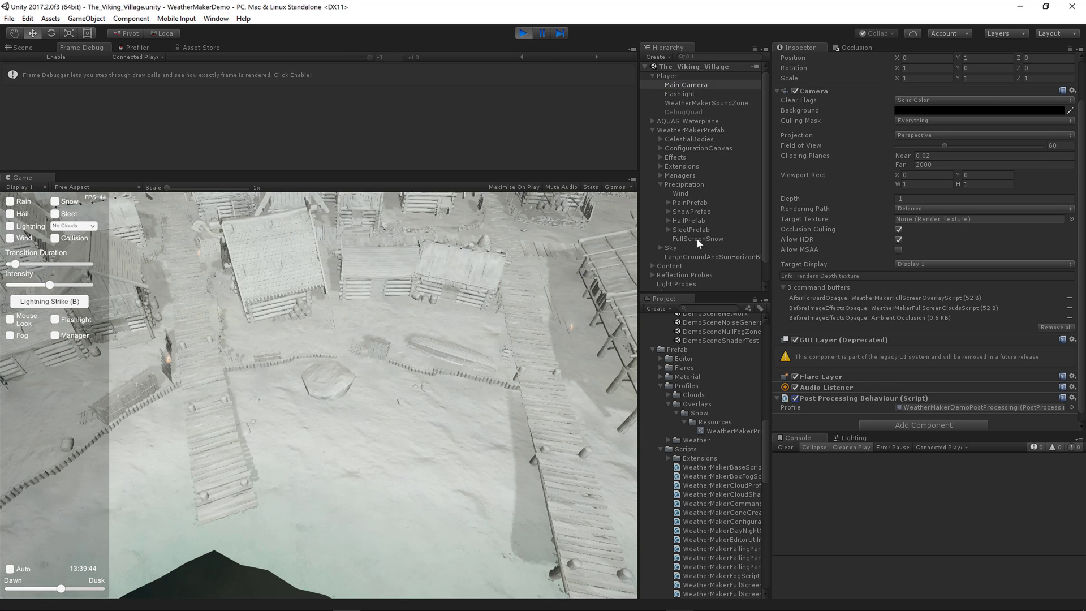
pyautogui.click(702, 239)
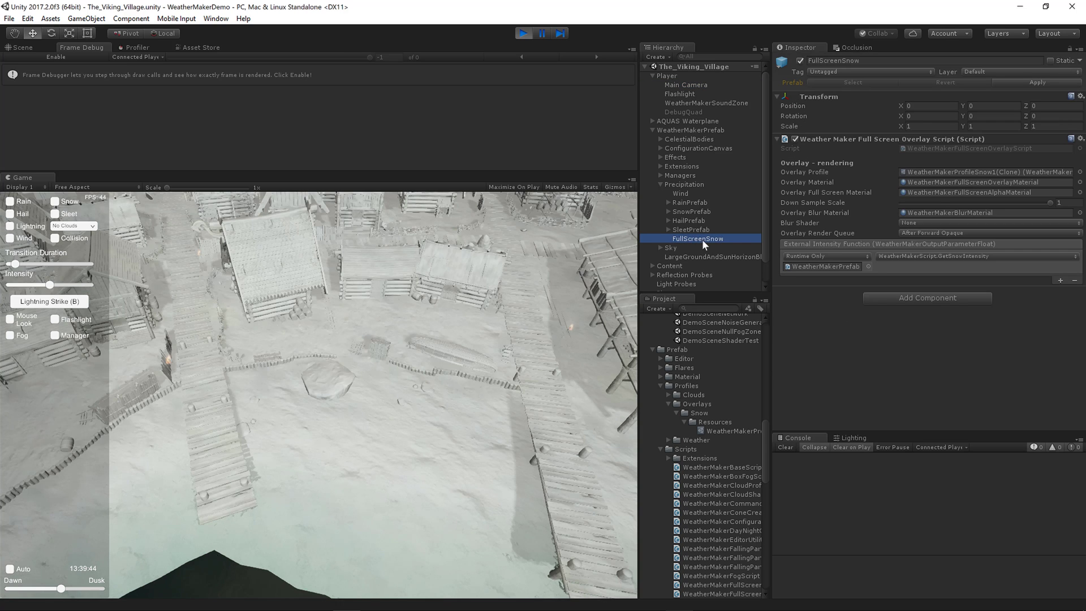
pyautogui.doubleClick(938, 171)
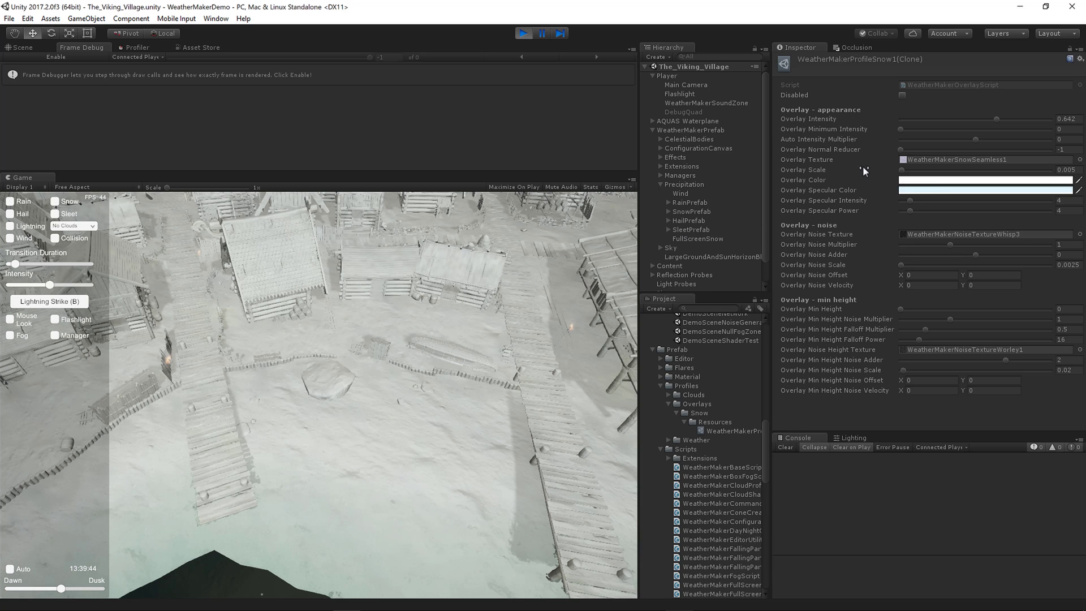
# - Try blue tints such as 28A1D2FF and 98E1FFFF as the Overlay Specular Color and undo the change
pyautogui.click(923, 191)
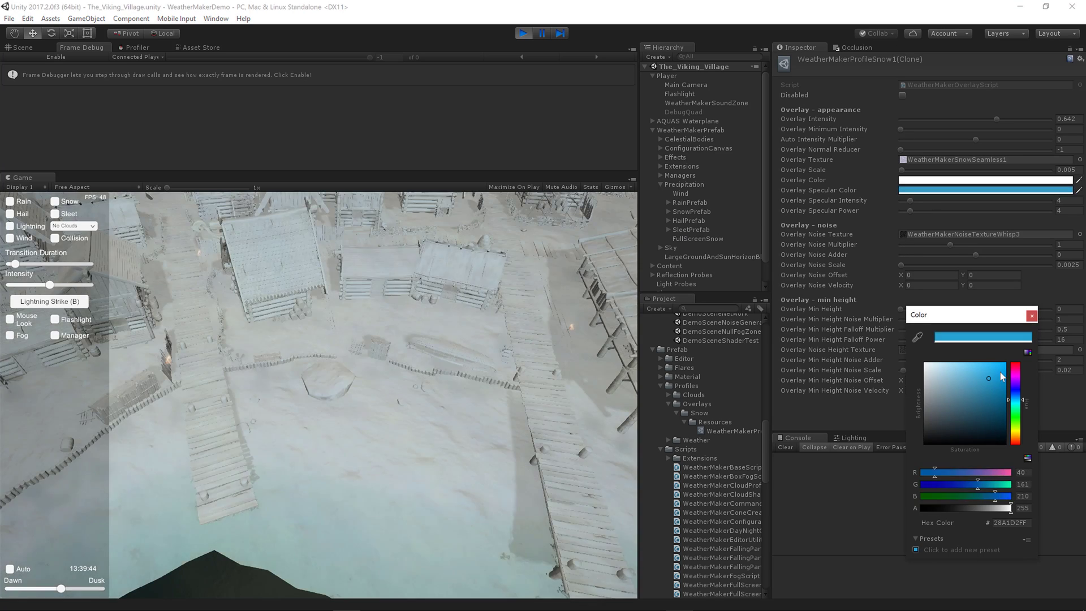
pyautogui.moveTo(982, 388)
pyautogui.mouseDown()
pyautogui.moveTo(992, 400)
pyautogui.moveTo(885, 356)
pyautogui.moveTo(957, 348)
pyautogui.mouseUp()
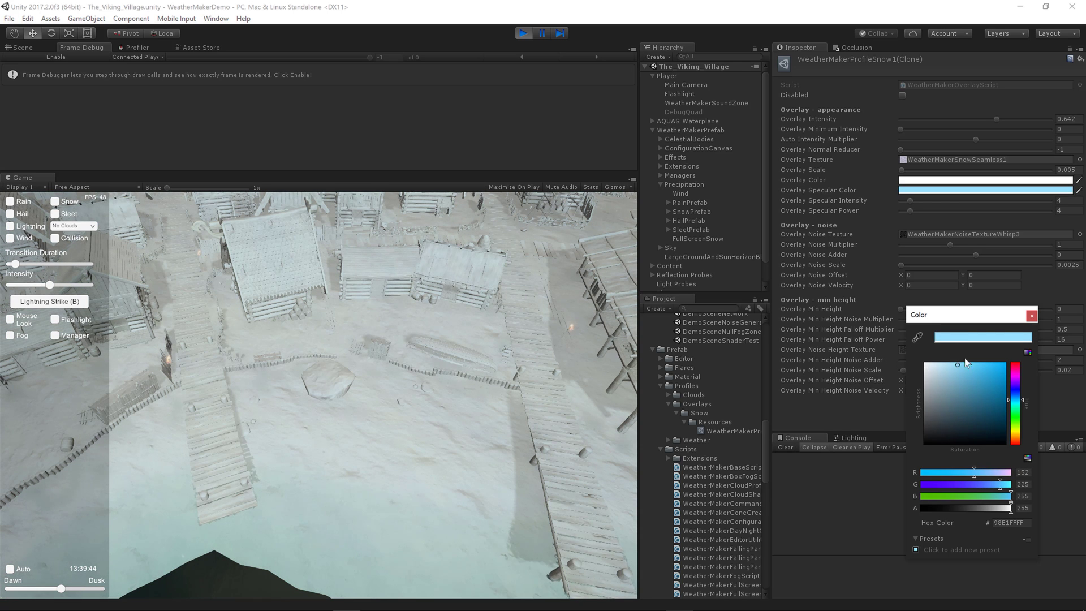
pyautogui.hotkey('ctrl', 'z')
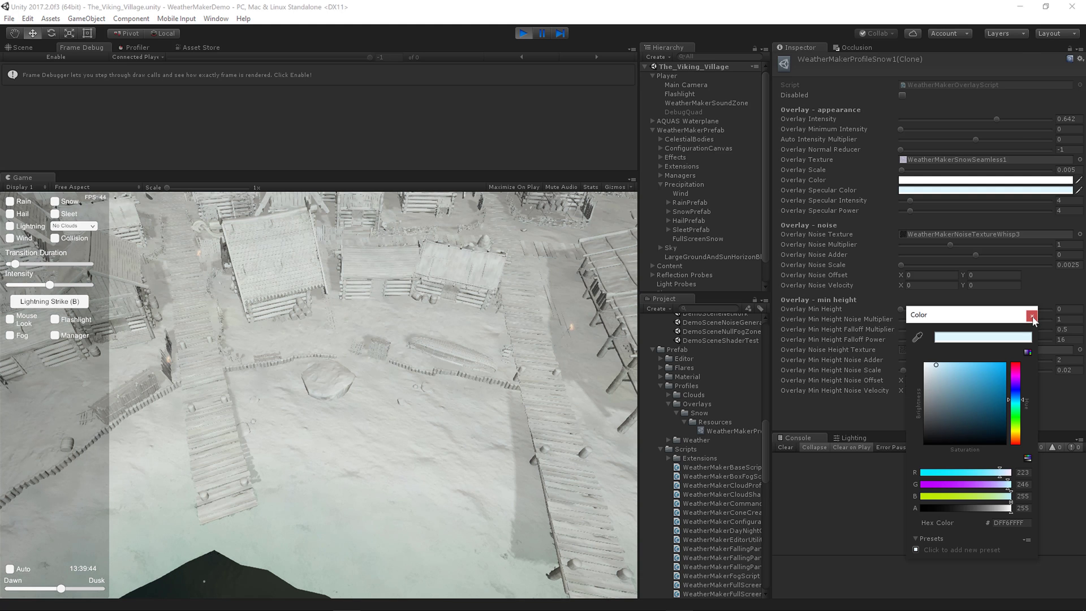
pyautogui.click(1032, 316)
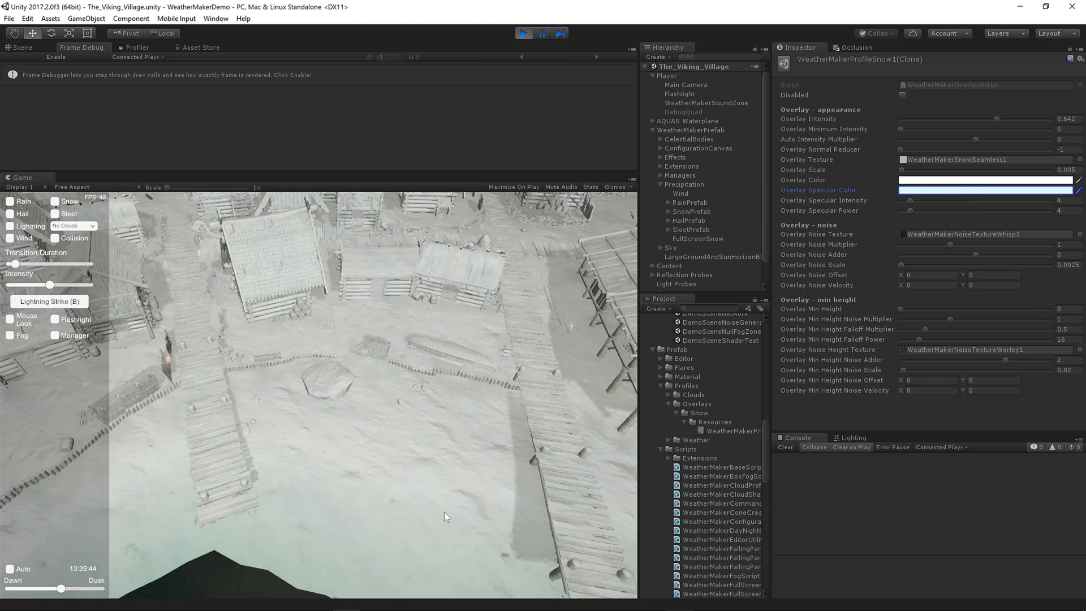
# - Set the Overlay Noise Multiplier to 2.28, the Overlay Noise Adder to -0.32 and the Overlay Noise Scale to 0.002
pyautogui.moveTo(422, 457)
pyautogui.mouseDown(button='right')
pyautogui.moveTo(317, 425)
pyautogui.moveTo(419, 443)
pyautogui.mouseUp(button='right')
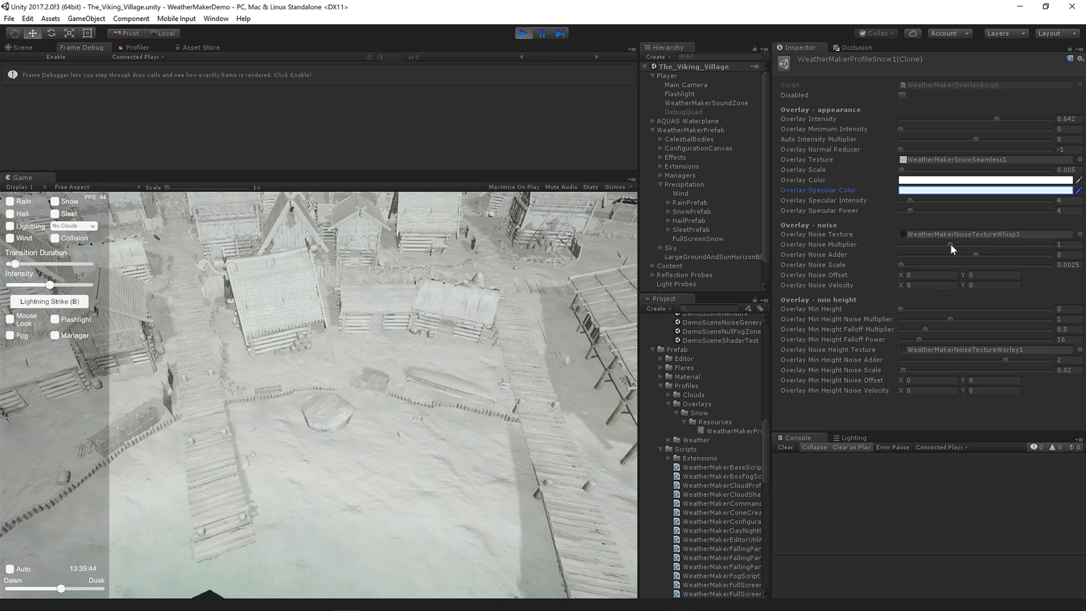
pyautogui.moveTo(950, 244)
pyautogui.mouseDown()
pyautogui.moveTo(1014, 243)
pyautogui.moveTo(967, 254)
pyautogui.mouseUp()
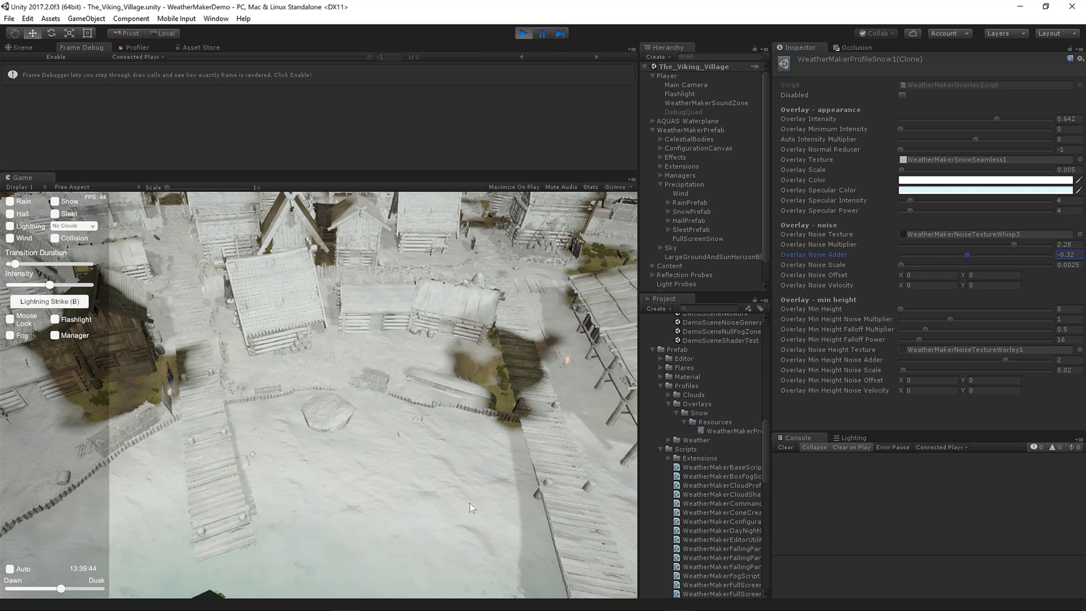
pyautogui.moveTo(469, 503); pyautogui.dragTo(501, 495, button='right')
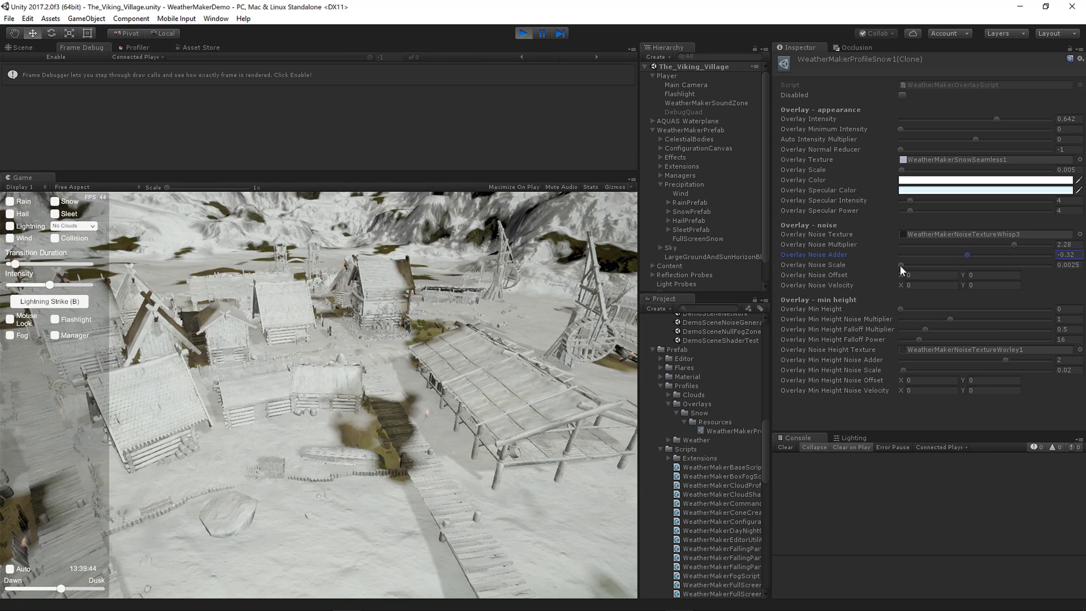
pyautogui.moveTo(902, 267)
pyautogui.mouseDown()
pyautogui.moveTo(911, 266)
pyautogui.moveTo(901, 265)
pyautogui.mouseUp()
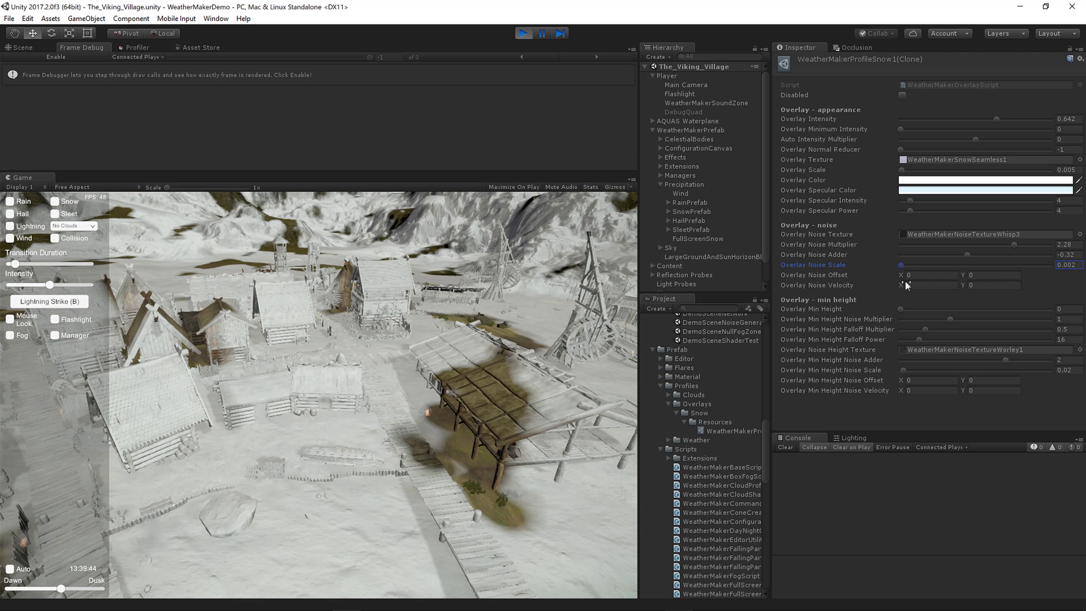
# - Try shifting the Overlay Noise Offset X to 1.11 and return it to 0
pyautogui.click(905, 275)
pyautogui.write('1.0')
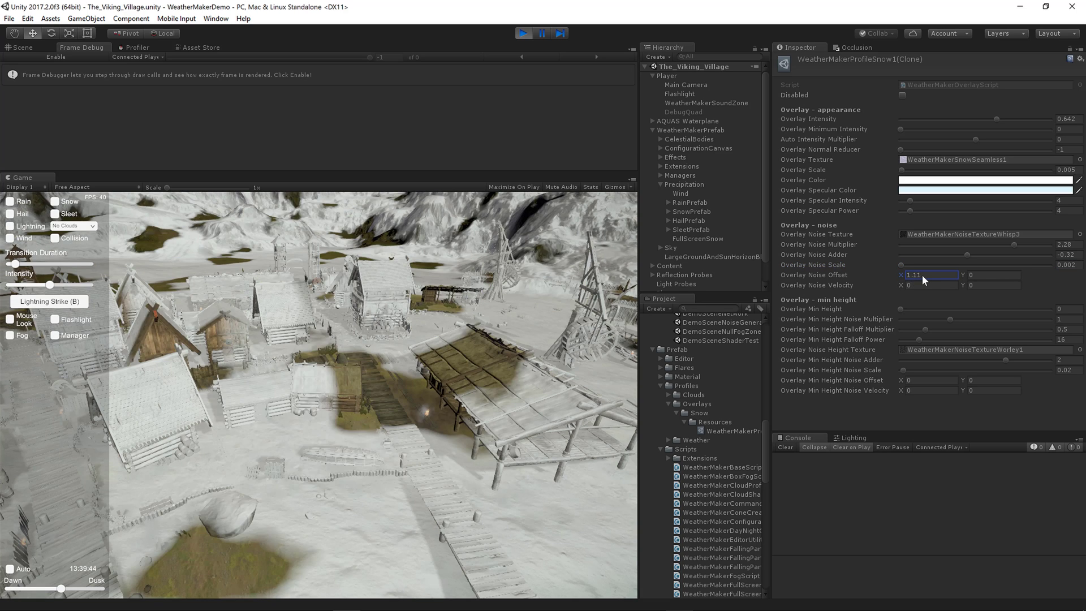
pyautogui.click(907, 286)
pyautogui.write('0.29')
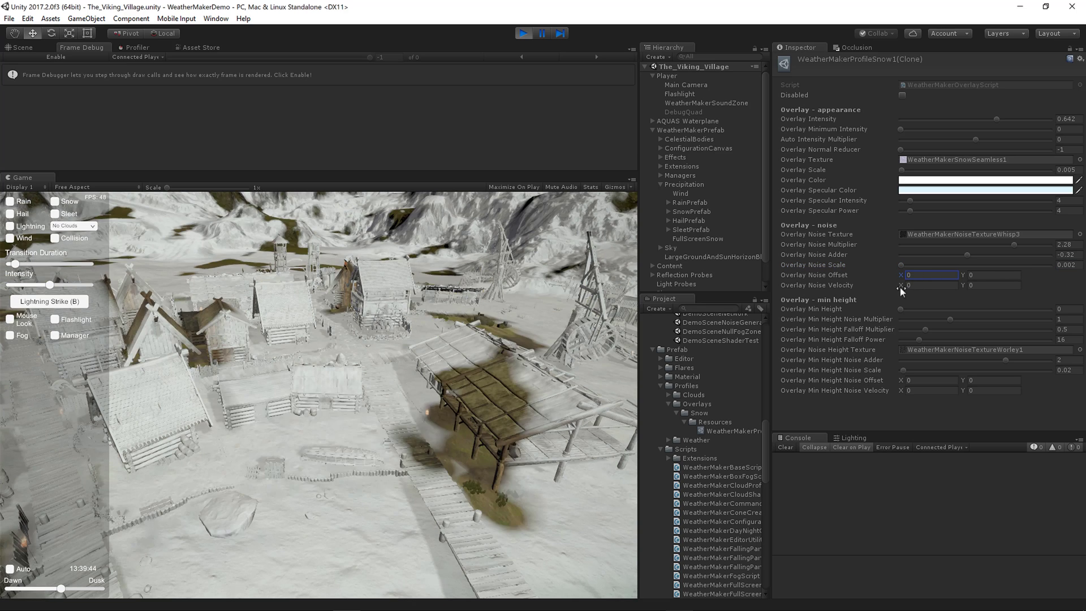
# - Set the Overlay Noise Velocity X to 0.0001 so the snow noise pattern moves slowly
pyautogui.moveTo(907, 286); pyautogui.dragTo(904, 287)
pyautogui.click(935, 287)
pyautogui.press('BackSpace')
pyautogui.write('0001')
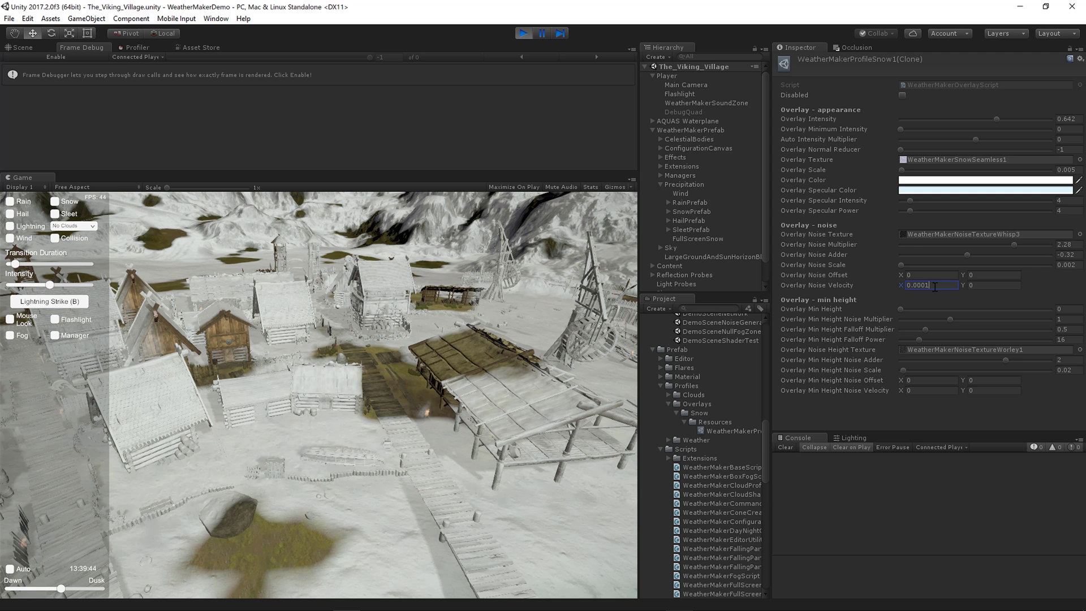
# - Change the Overlay Noise Texture to WeatherMakerNoiseTextureWhisp1
pyautogui.click(1080, 235)
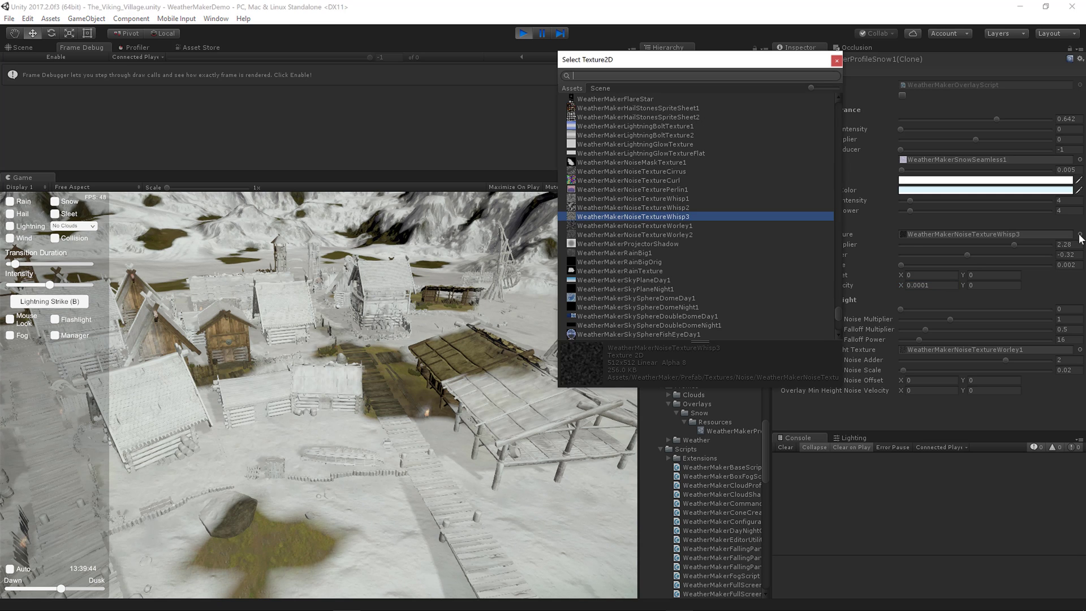
pyautogui.click(668, 198)
pyautogui.doubleClick(669, 199)
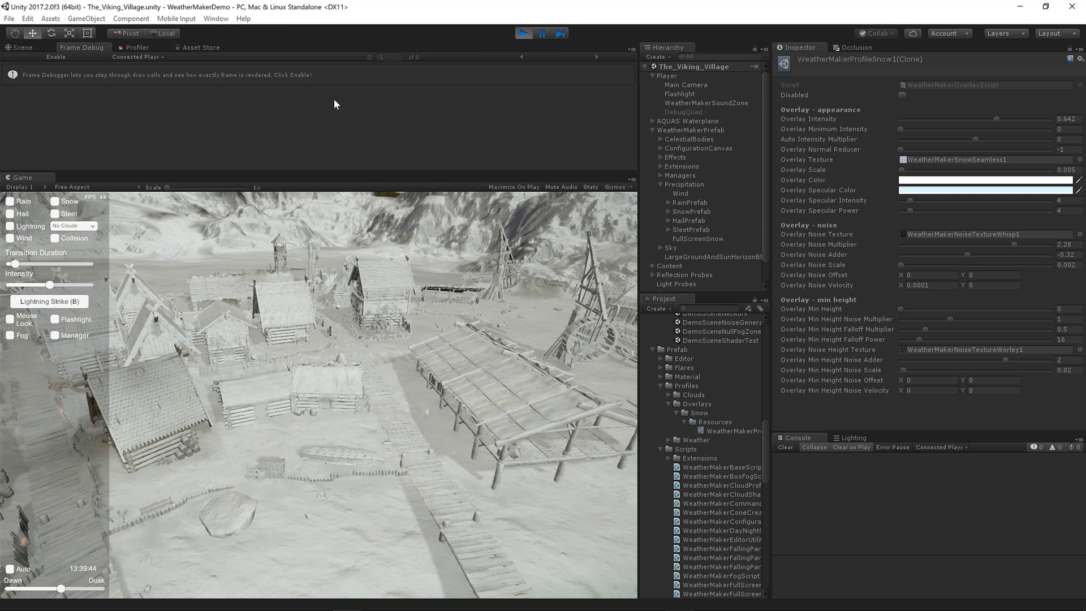
# - Try an Overlay Noise Scale of 0.005 on the village and mountains, and raise the scale to 0.01
pyautogui.moveTo(193, 231); pyautogui.dragTo(396, 453, button='right')
pyautogui.click(1070, 264)
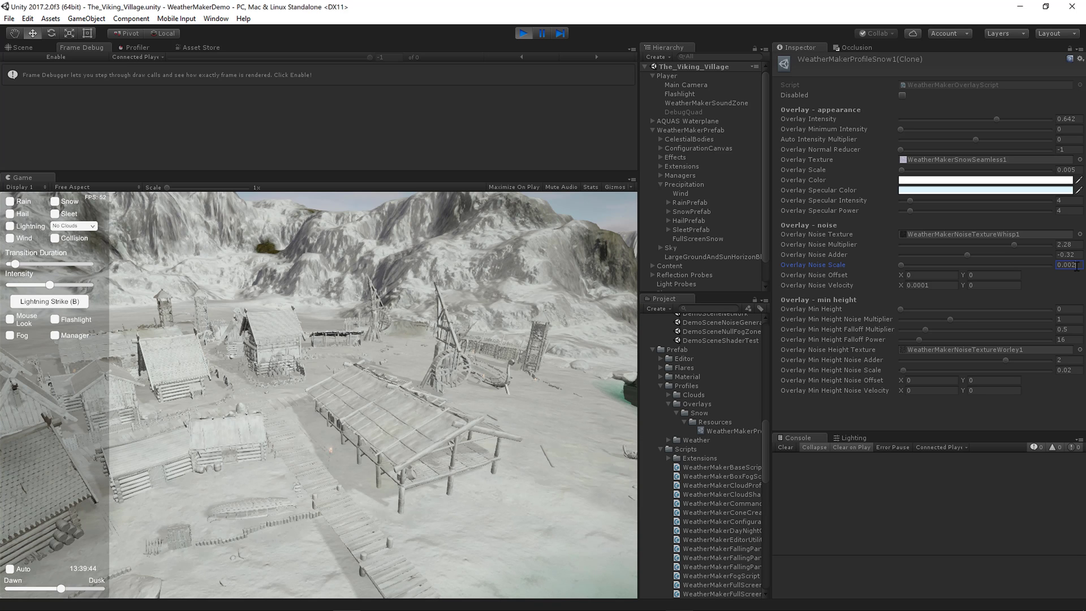
pyautogui.press('BackSpace')
pyautogui.write('5')
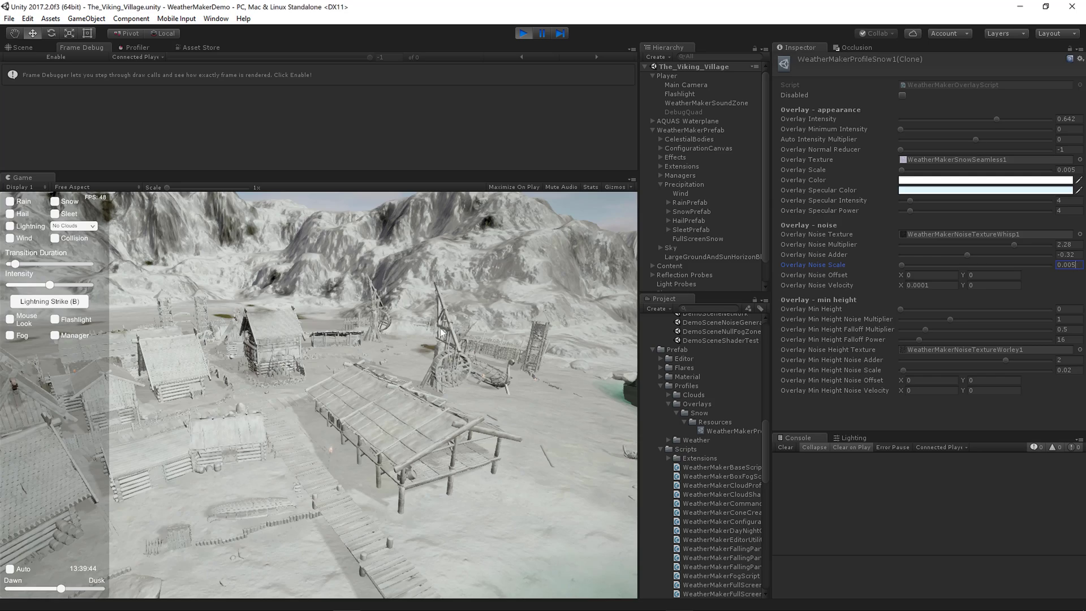
pyautogui.moveTo(399, 342)
pyautogui.mouseDown(button='right')
pyautogui.moveTo(344, 354)
pyautogui.moveTo(413, 342)
pyautogui.mouseUp(button='right')
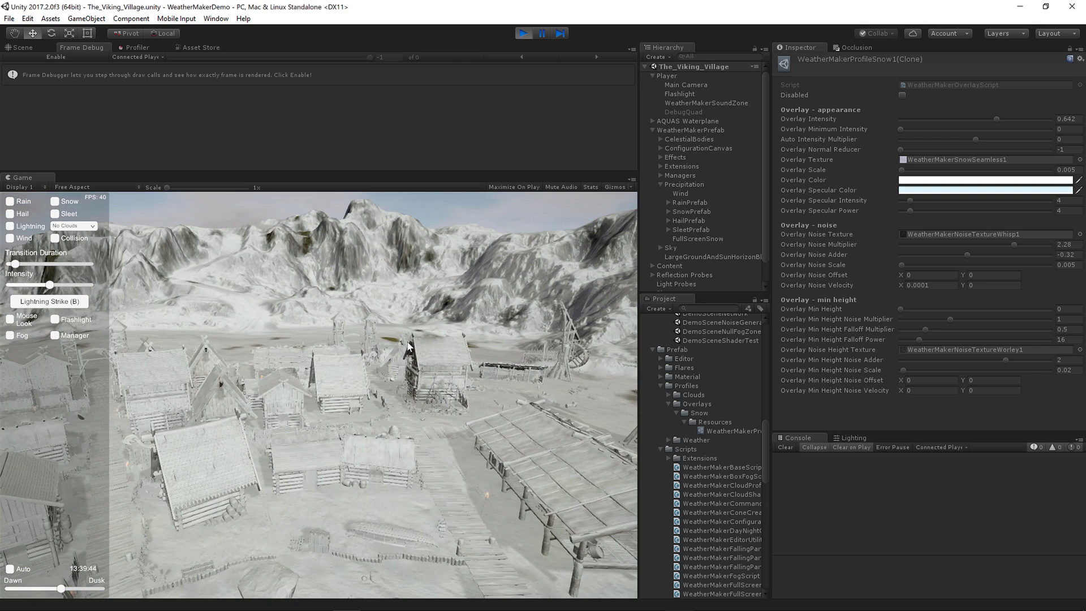
pyautogui.click(1078, 266)
pyautogui.press('BackSpace')
pyautogui.press('BackSpace')
pyautogui.write('1')
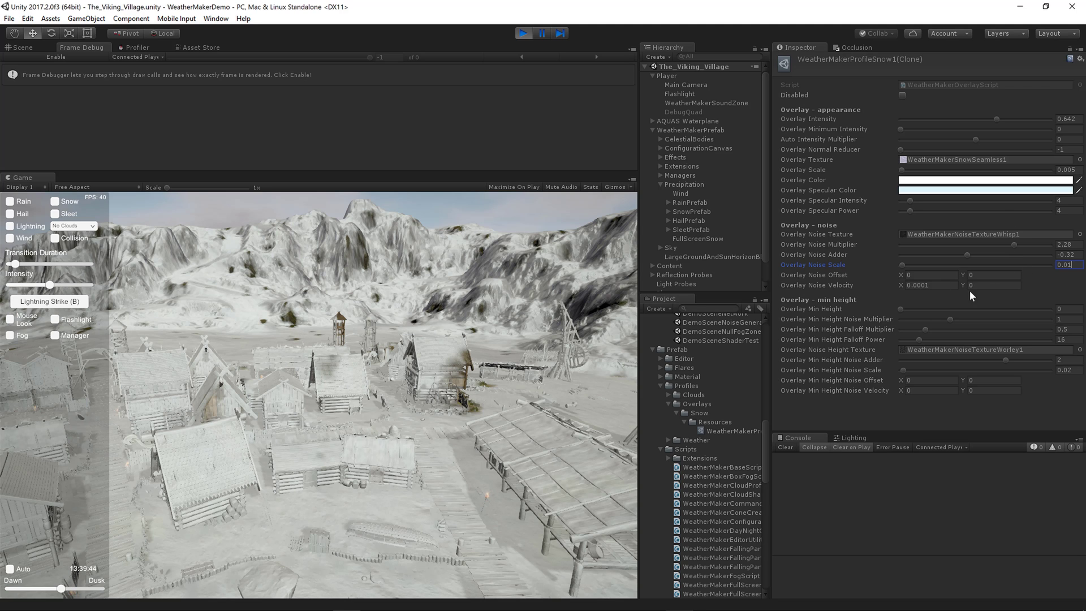
# - Try a much faster Overlay Noise Velocity X of about 4.09 and undo it
pyautogui.moveTo(898, 286); pyautogui.dragTo(903, 285)
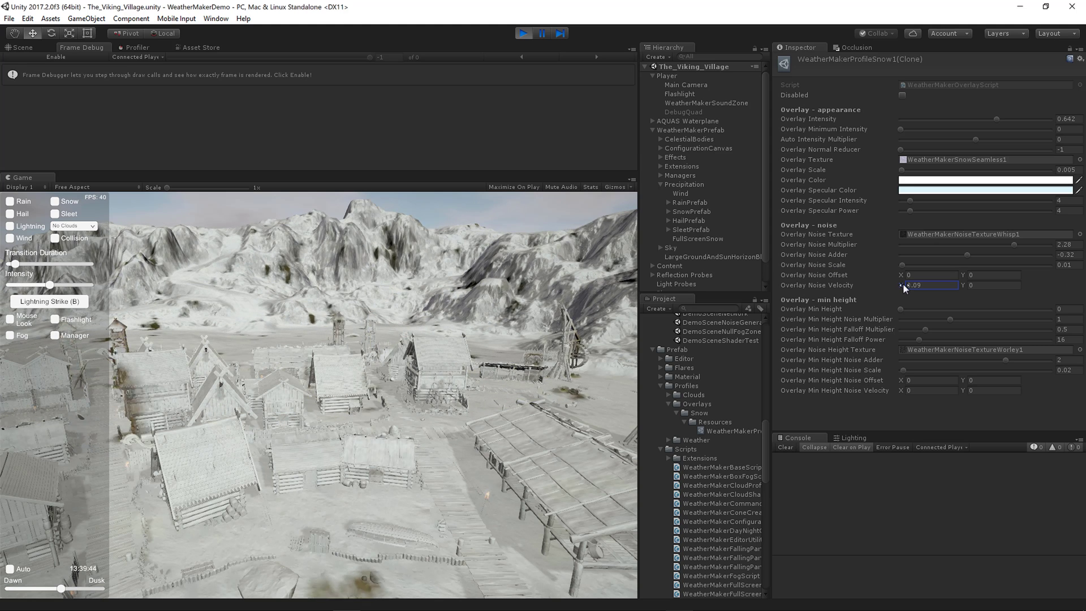
pyautogui.hotkey('ctrl', 'z')
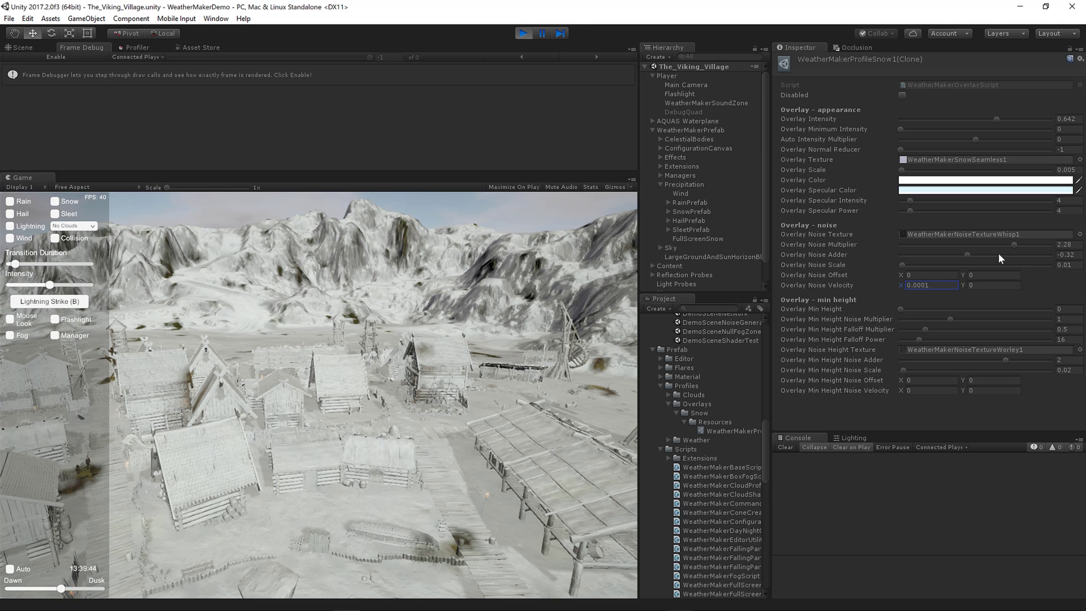
# - Reset the Overlay Noise Multiplier to 1 and the Overlay Noise Adder to 0
pyautogui.click(1064, 244)
pyautogui.write('1')
pyautogui.click(1067, 255)
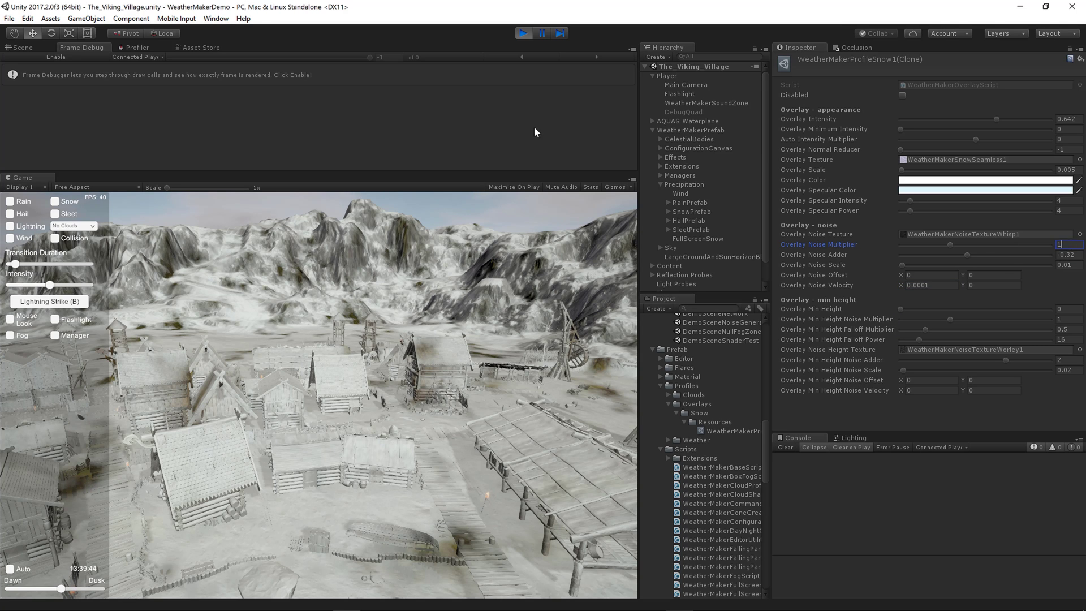
pyautogui.write('0')
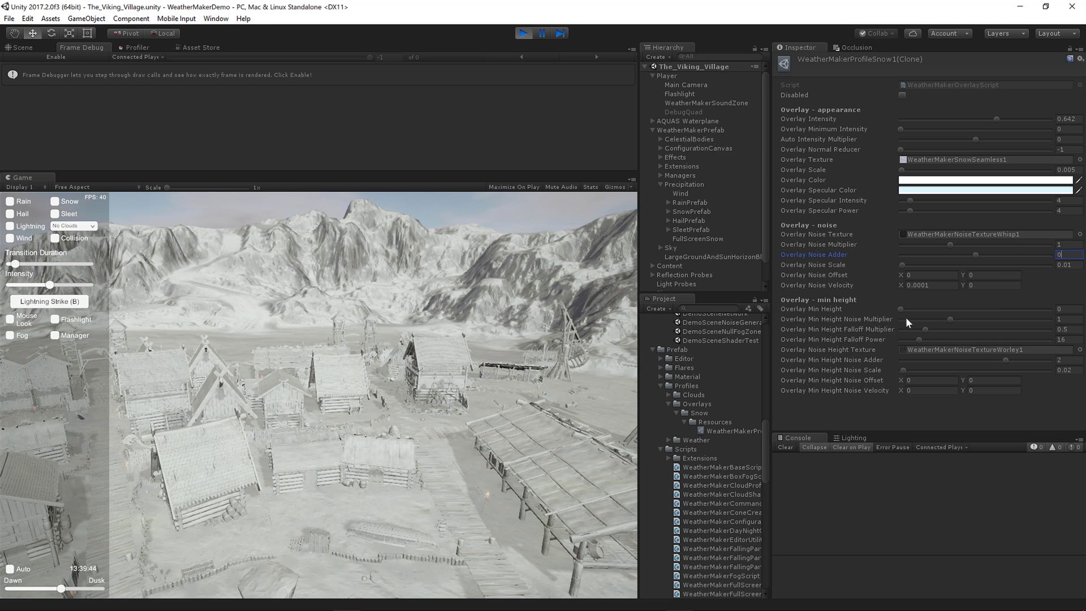
# - Raise the Overlay Min Height to 38 to restrict snow to the higher mountains
pyautogui.moveTo(899, 309); pyautogui.dragTo(905, 311)
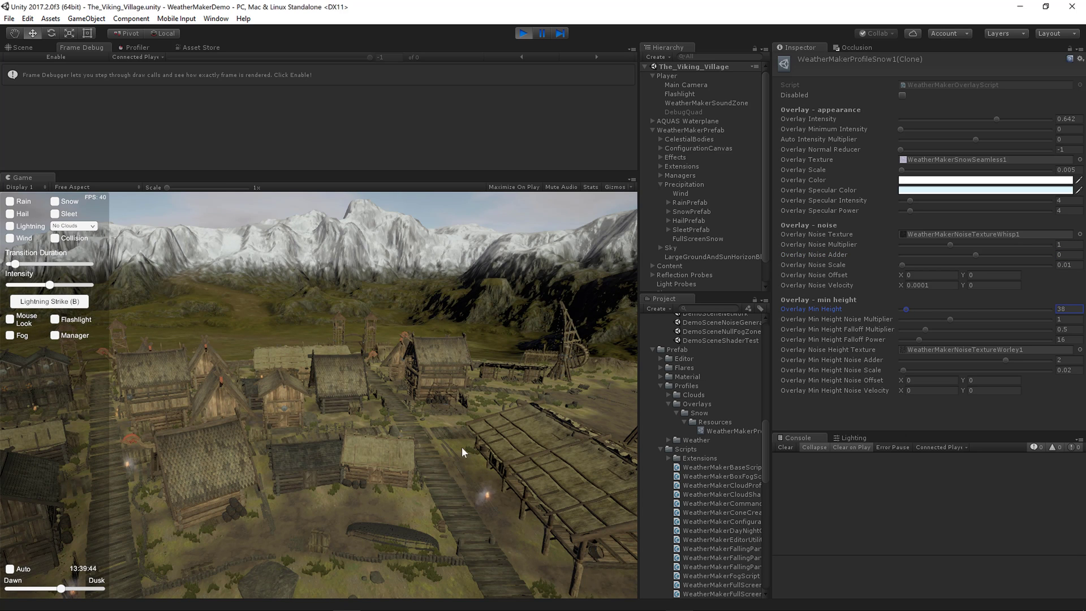
pyautogui.moveTo(462, 447); pyautogui.dragTo(430, 430, button='right')
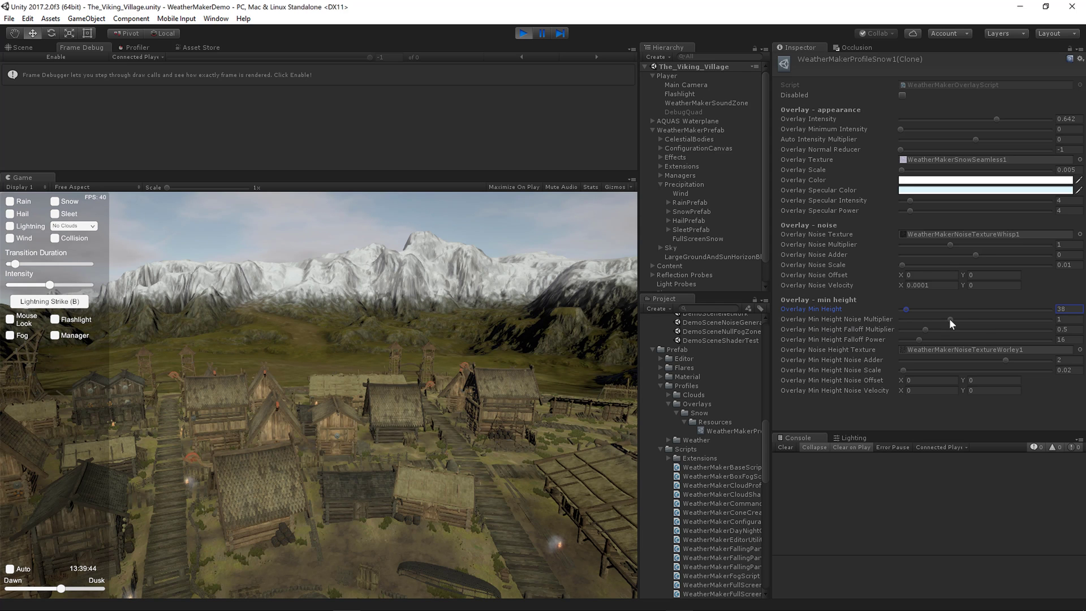
# - Try the min height falloff settings, and set the Overlay Min Height Noise Multiplier to 0.39 and the Falloff Power to 6.8
pyautogui.moveTo(950, 318); pyautogui.dragTo(922, 331)
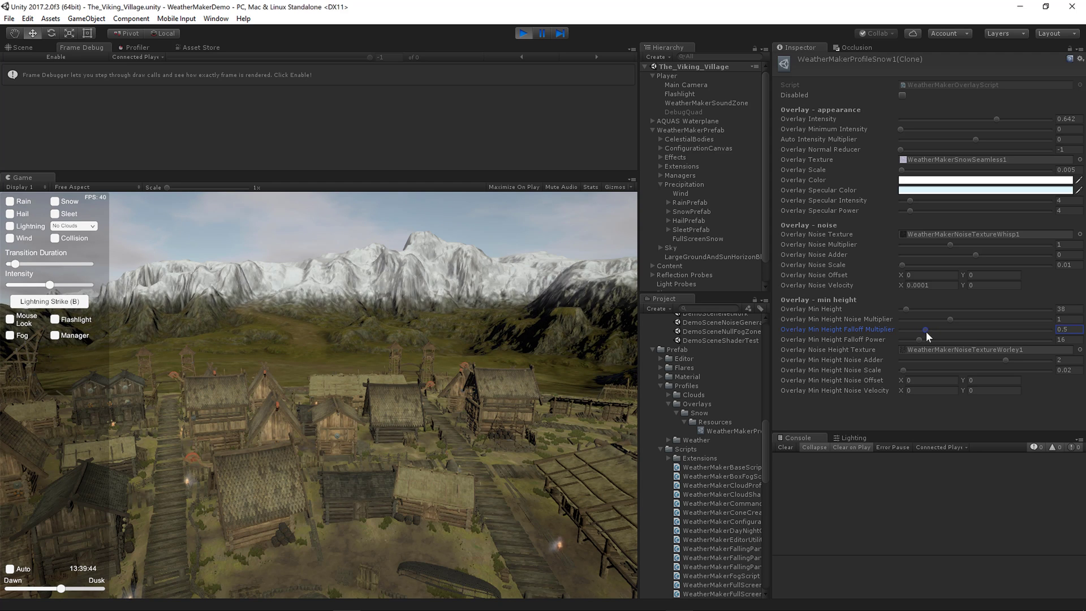
pyautogui.moveTo(919, 339)
pyautogui.mouseDown()
pyautogui.moveTo(1075, 351)
pyautogui.moveTo(906, 342)
pyautogui.mouseUp()
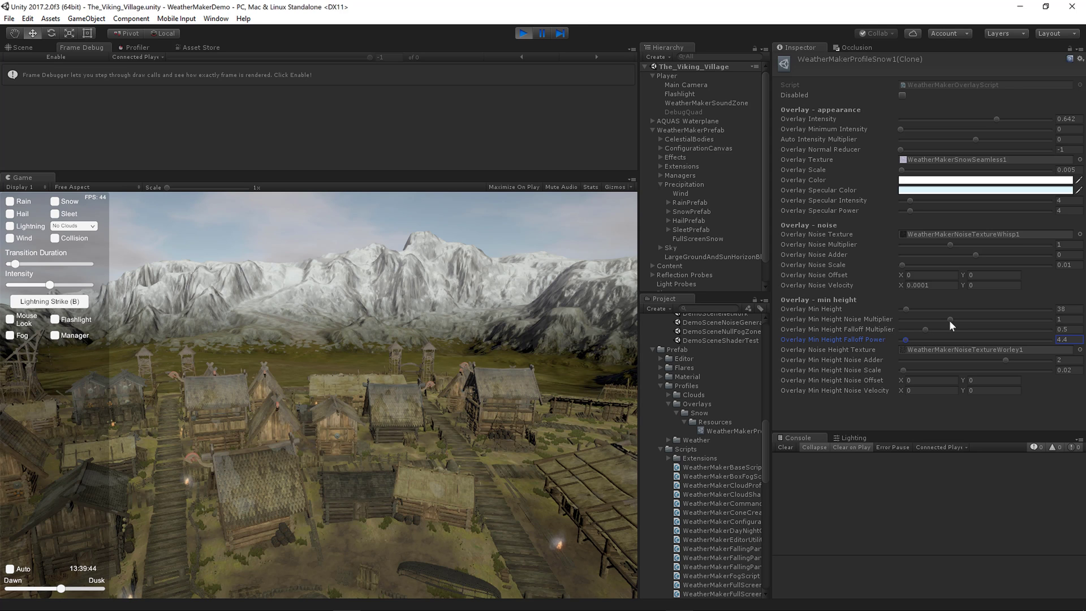
pyautogui.moveTo(950, 320); pyautogui.dragTo(921, 320)
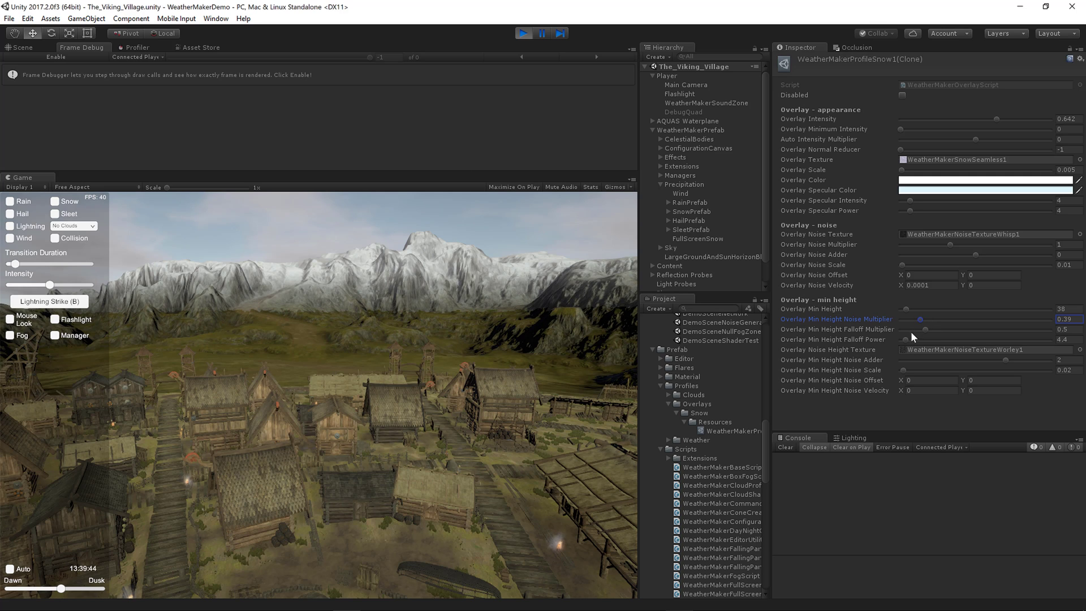
pyautogui.moveTo(905, 338); pyautogui.dragTo(908, 339)
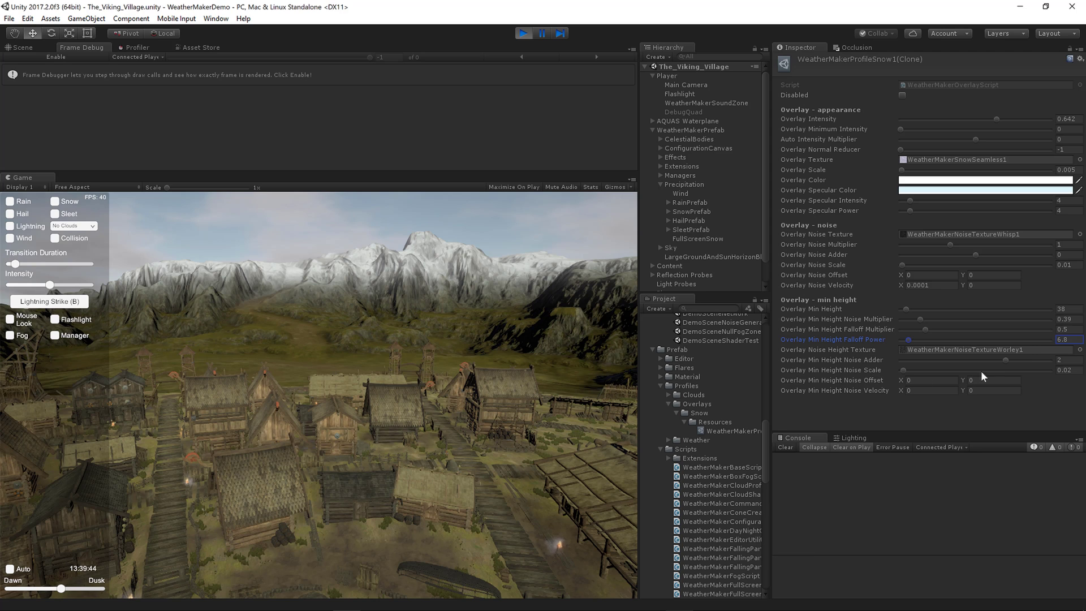
# - Try several noise textures for the Overlay Noise Height Texture and assign WeatherMakerNoiseTextureWhisp1
pyautogui.click(1080, 349)
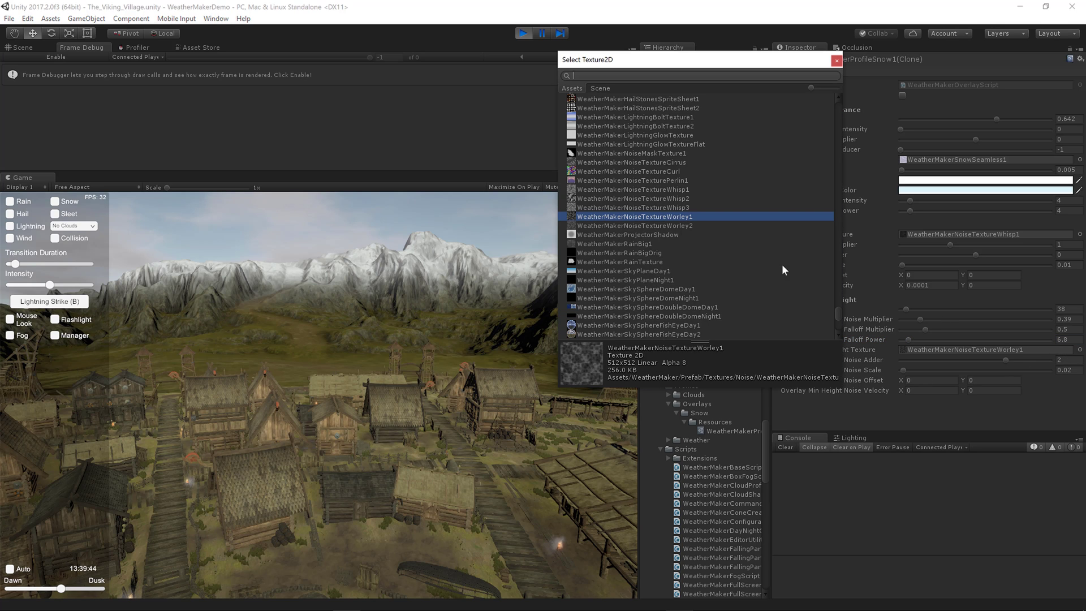
pyautogui.click(671, 208)
pyautogui.click(667, 189)
pyautogui.click(670, 180)
pyautogui.click(672, 171)
pyautogui.click(674, 154)
pyautogui.click(685, 190)
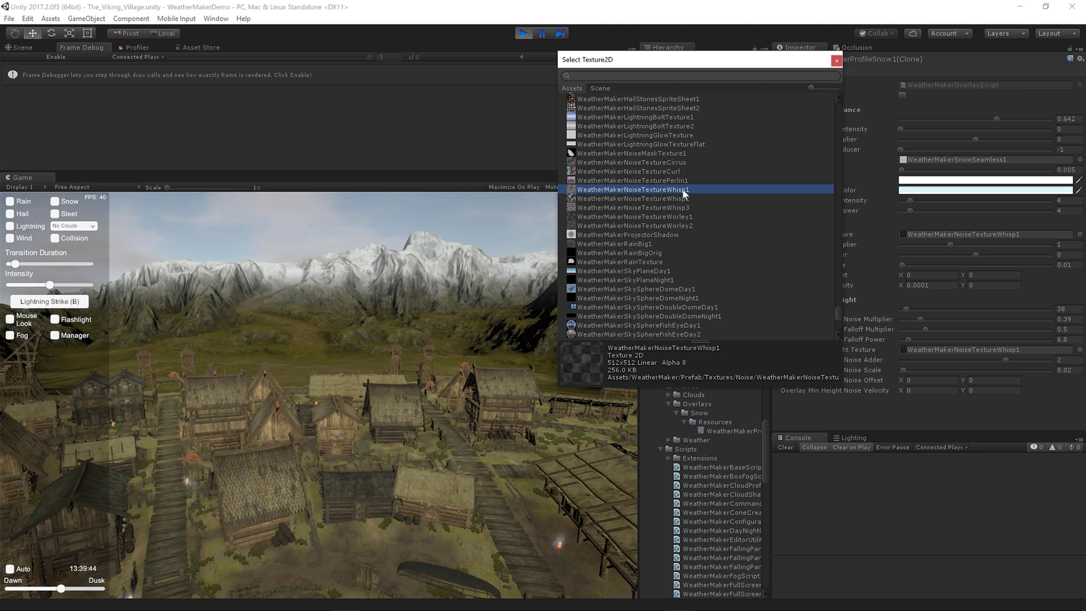
pyautogui.doubleClick(684, 189)
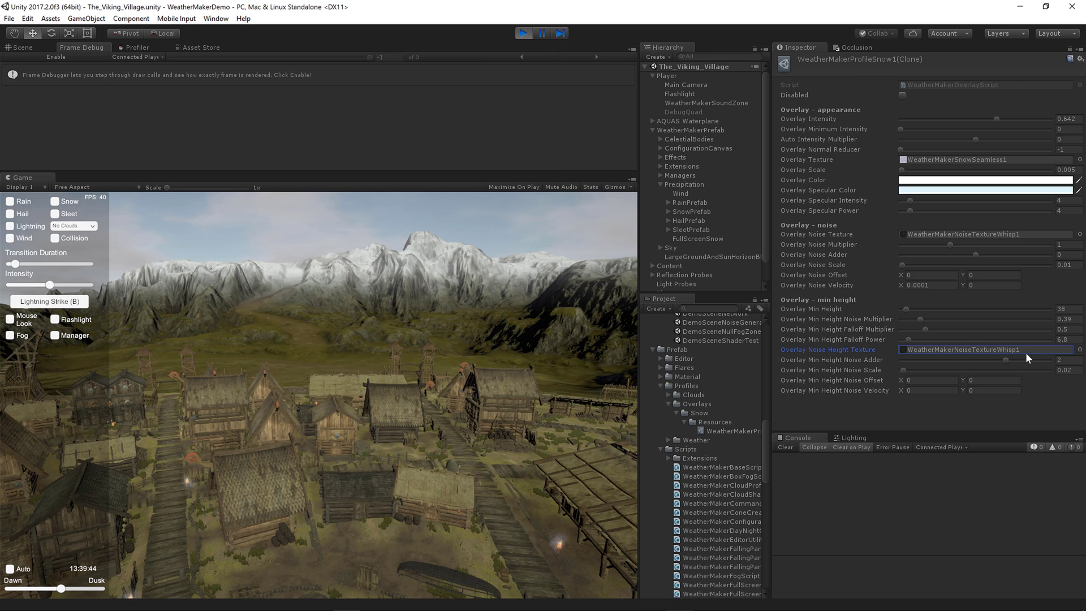
# - Set the Overlay Min Height Noise Adder to 2.68 and the Overlay Min Height Noise Scale to 0.016
pyautogui.moveTo(1007, 360); pyautogui.dragTo(984, 371)
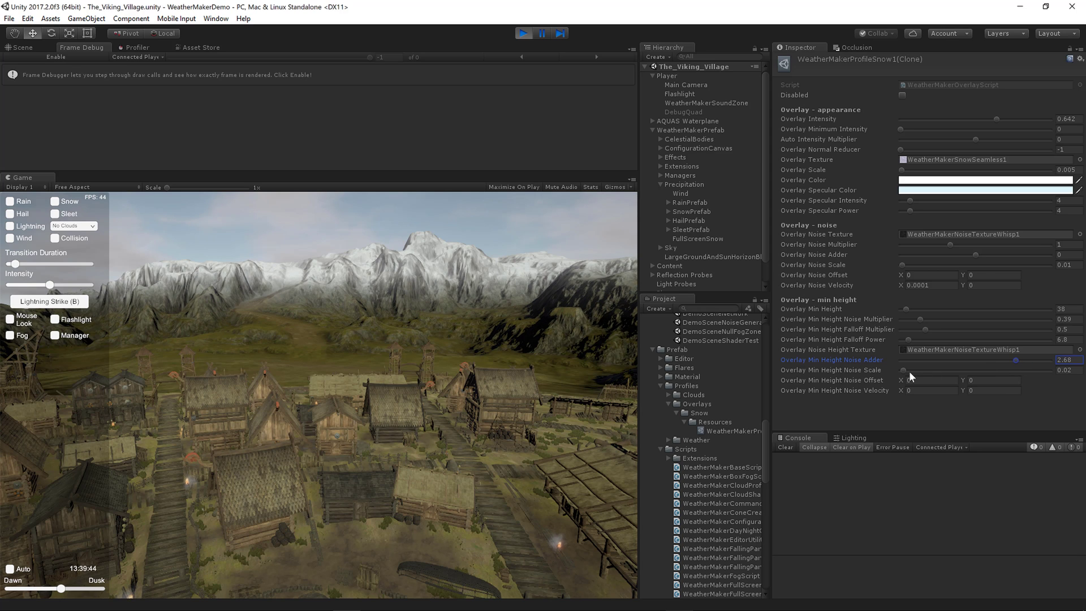
pyautogui.moveTo(909, 371); pyautogui.dragTo(929, 389)
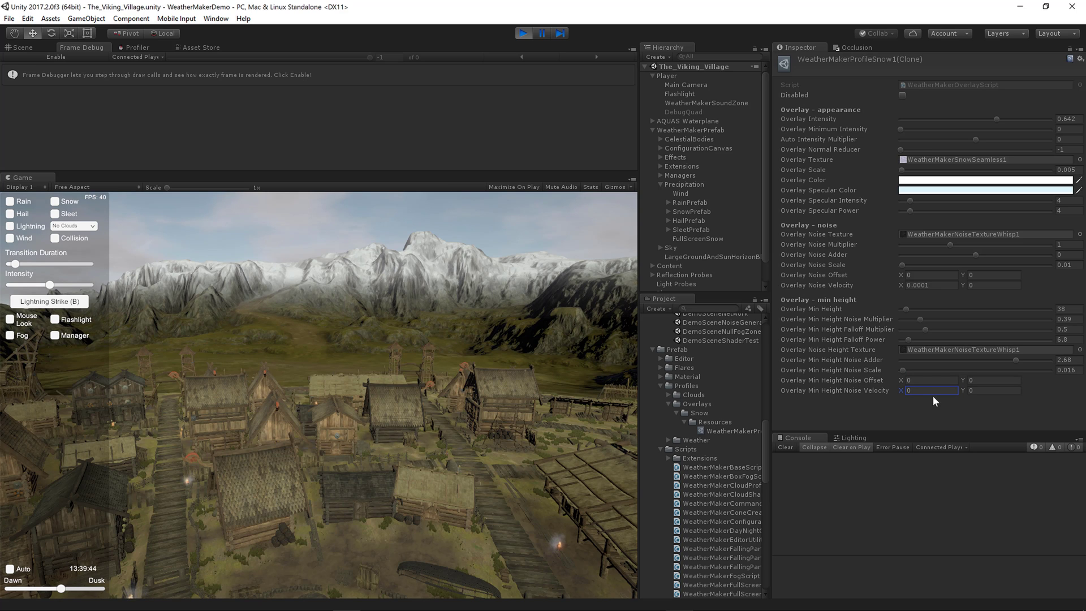
# - Lower the Overlay Min Height to 0 and set the Overlay Normal Reducer to 0.005
pyautogui.press('w')
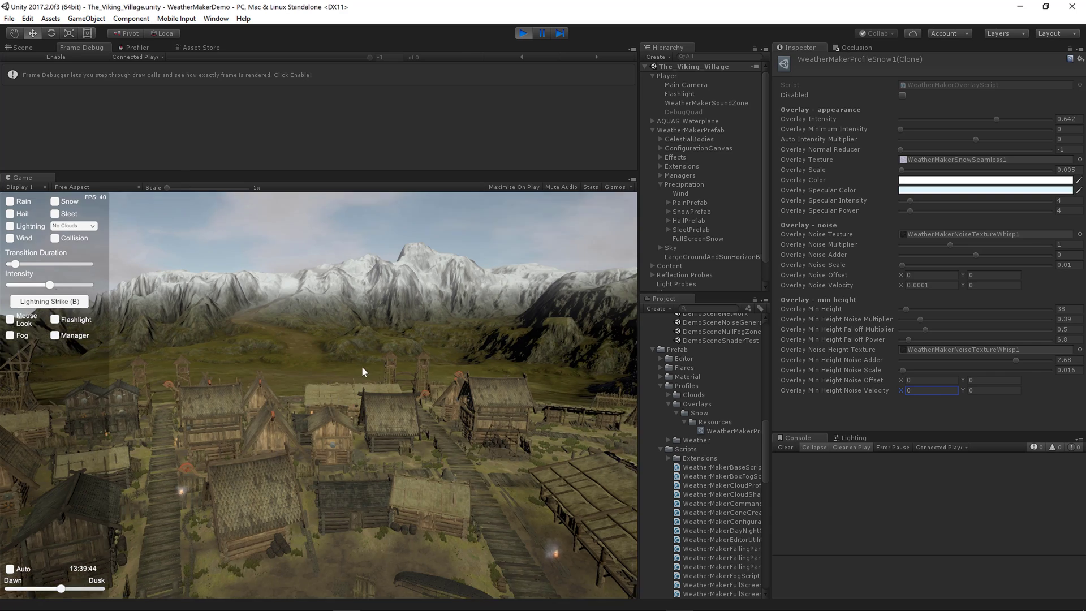
pyautogui.press('w')
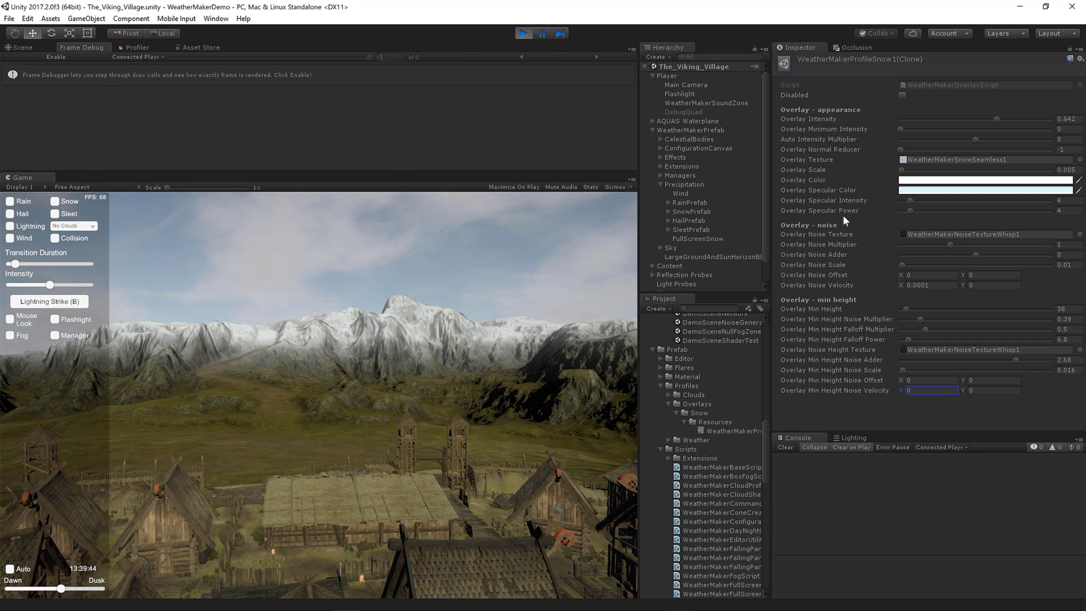
pyautogui.moveTo(906, 310); pyautogui.dragTo(892, 312)
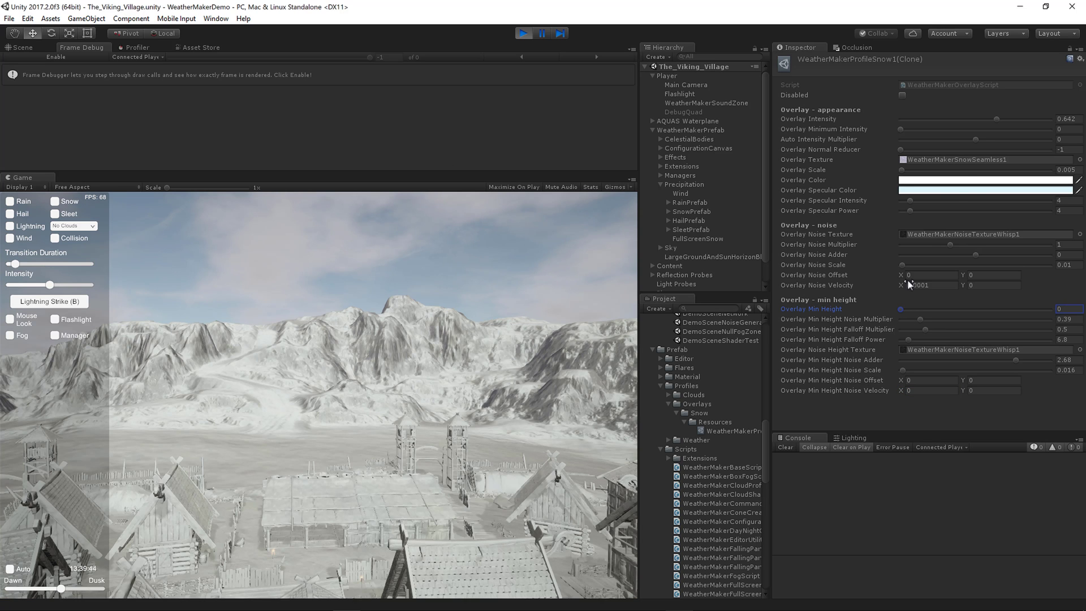
pyautogui.moveTo(908, 150); pyautogui.dragTo(975, 151)
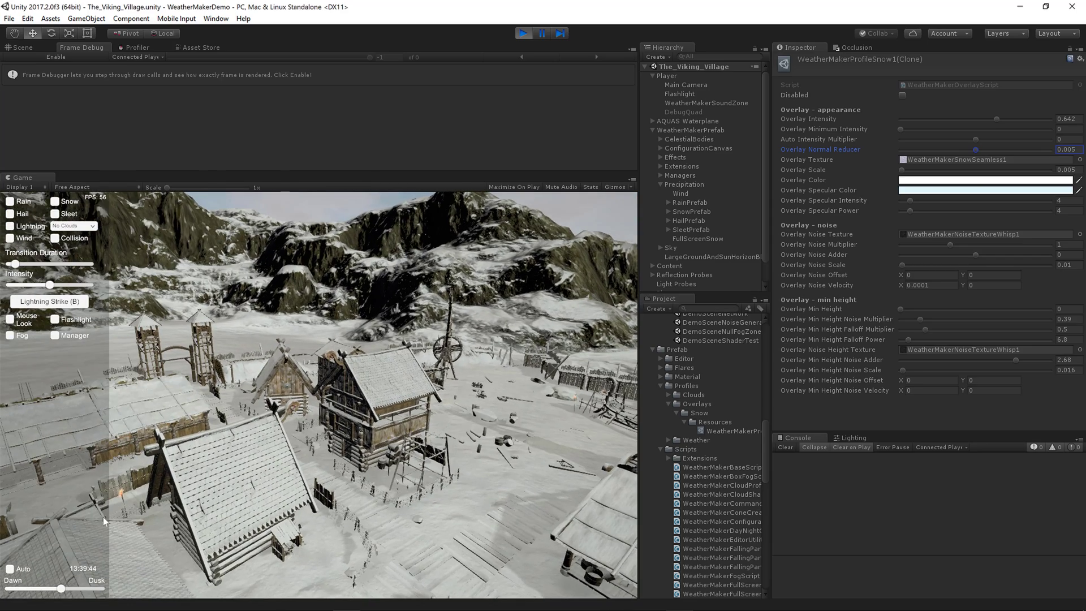
# - Preview the snow at about 10:33 and at night around 01:30, and return the time of day to about 13:57
pyautogui.moveTo(61, 589); pyautogui.dragTo(49, 589)
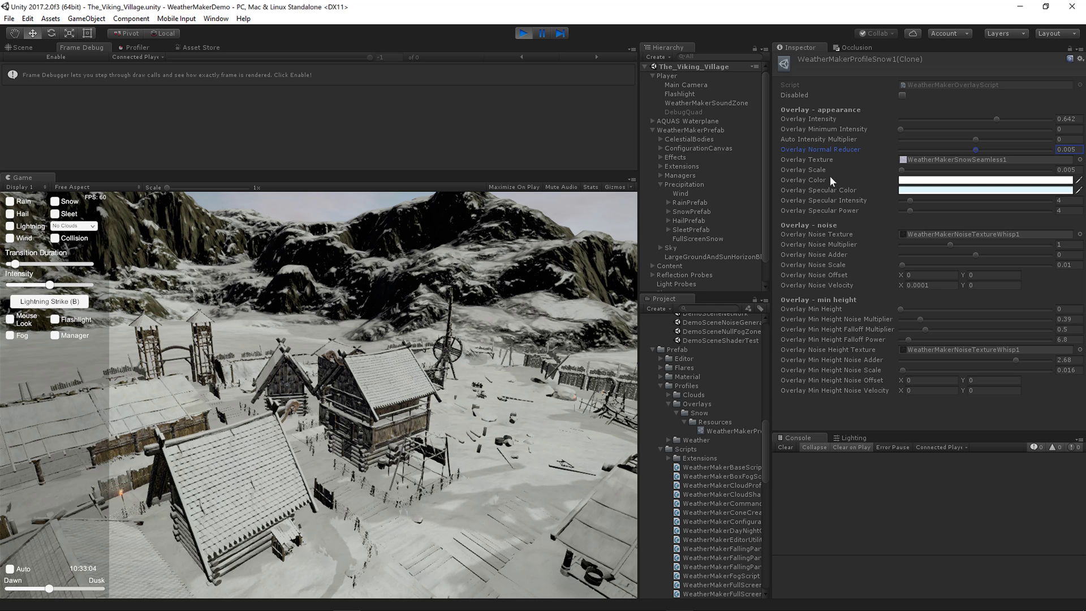
pyautogui.moveTo(50, 591); pyautogui.dragTo(14, 590)
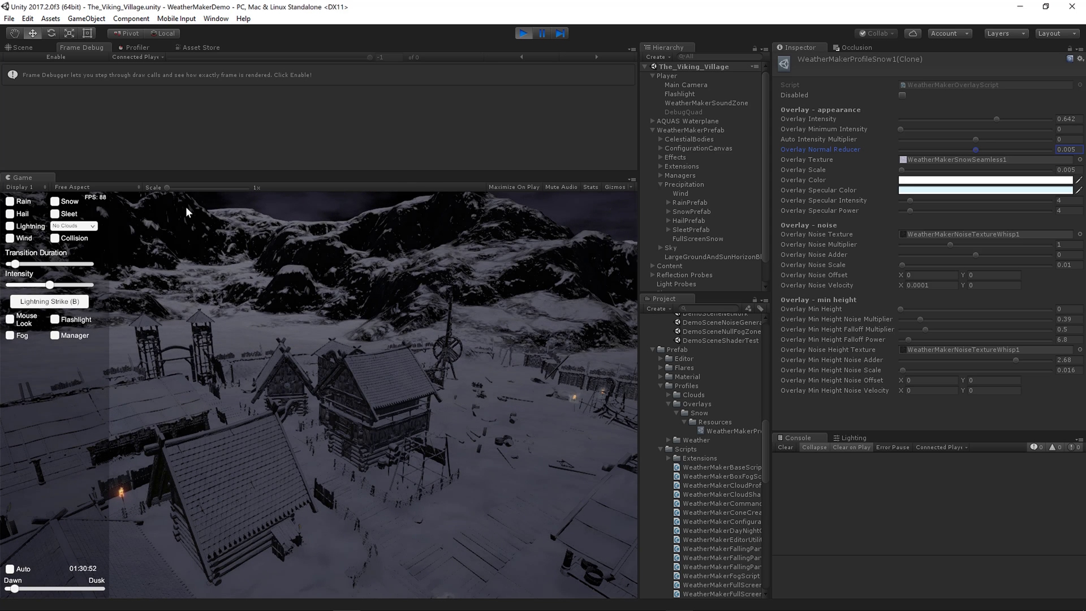
pyautogui.moveTo(378, 407); pyautogui.dragTo(555, 407, button='right')
pyautogui.moveTo(16, 591); pyautogui.dragTo(64, 593)
pyautogui.moveTo(335, 443); pyautogui.dragTo(357, 456, button='right')
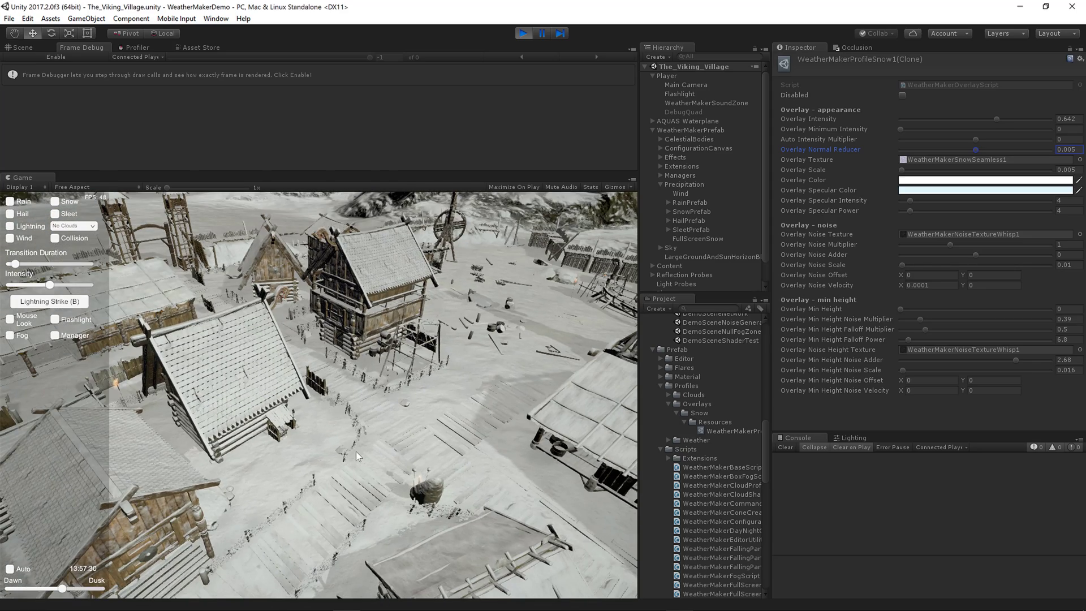